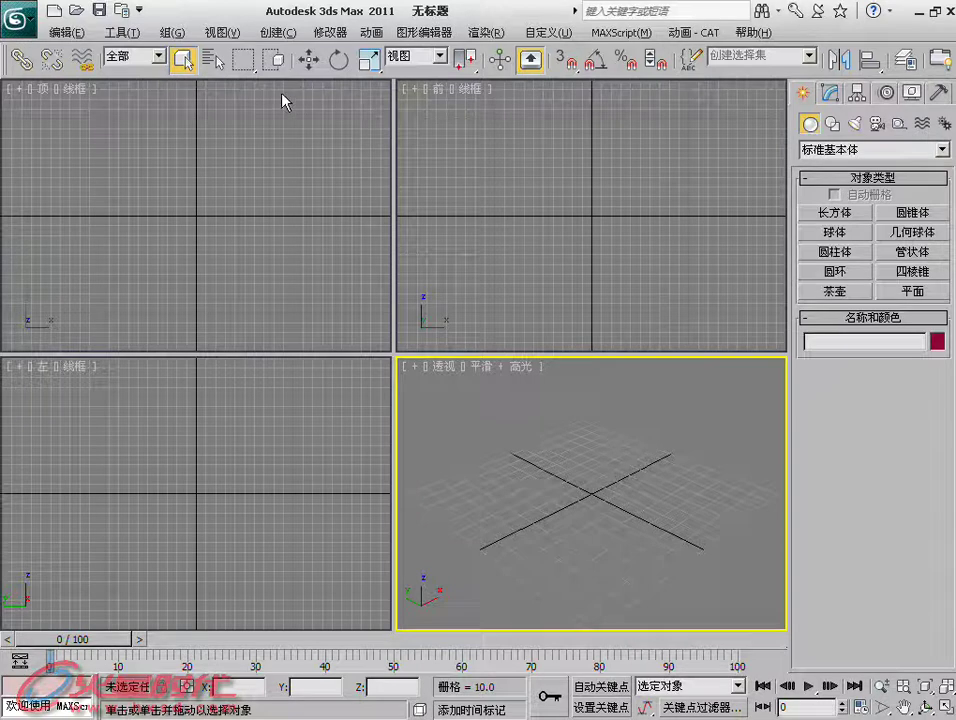
# - Create a teapot of radius 17.493 in the maximized Perspective view
pyautogui.hotkey('alt', 'w')
pyautogui.click(820, 292)
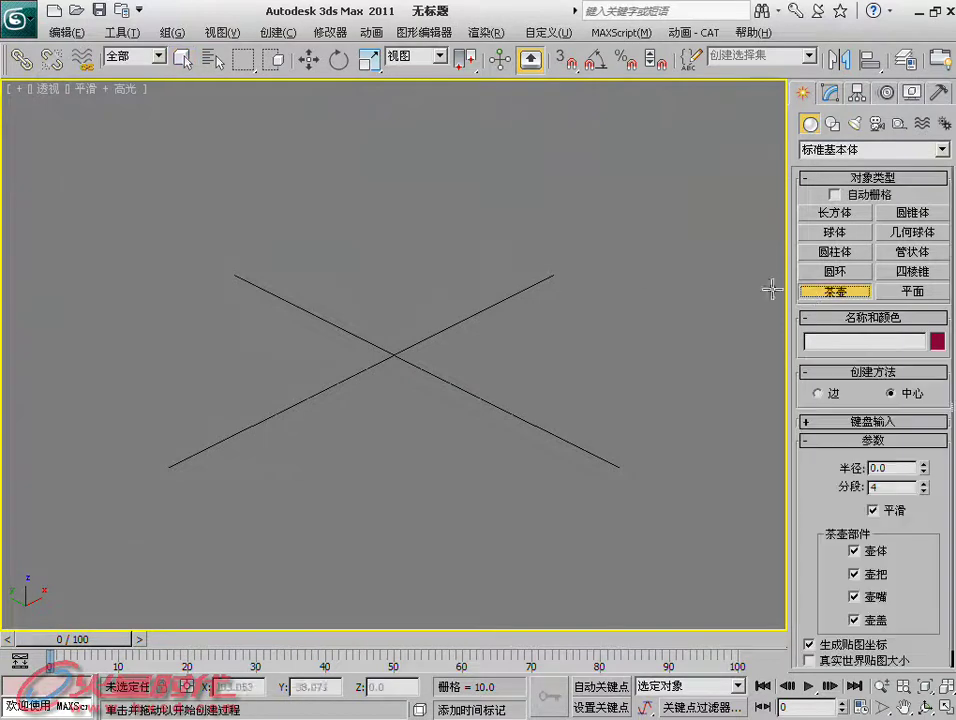
pyautogui.moveTo(286, 408); pyautogui.dragTo(299, 448)
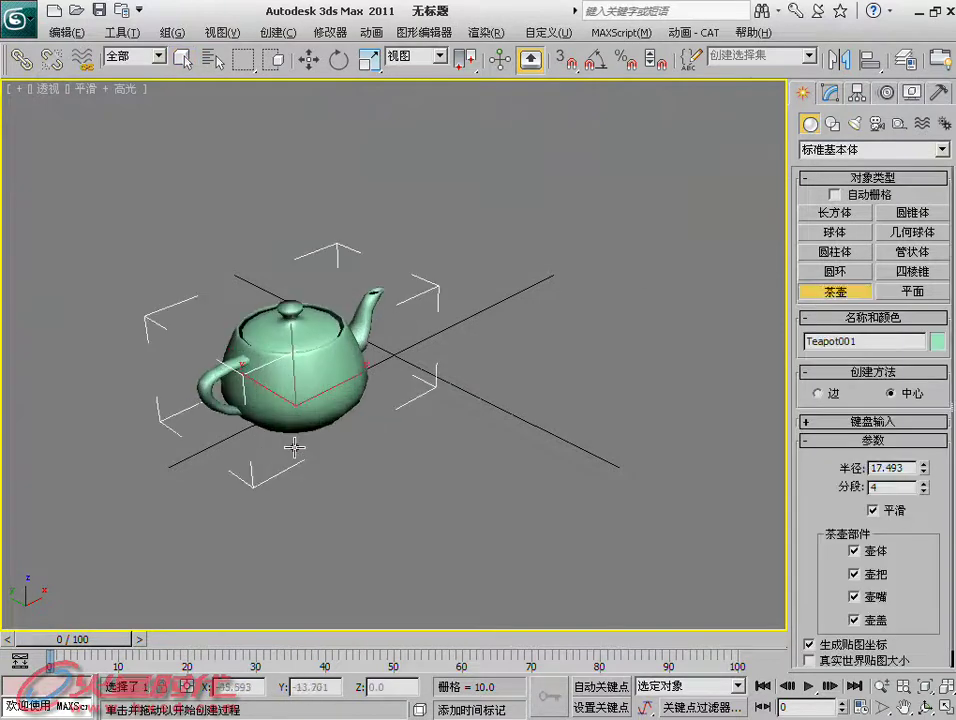
# - Turn off the teapot's Body, Spout and Handle so only the Lid remains
pyautogui.click(829, 93)
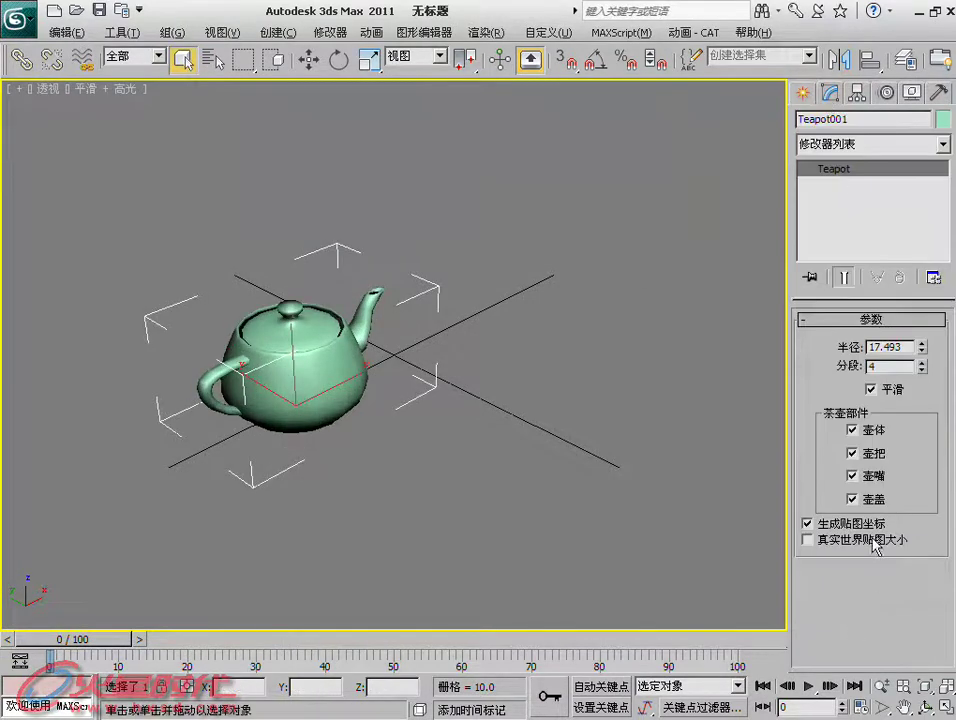
pyautogui.click(870, 478)
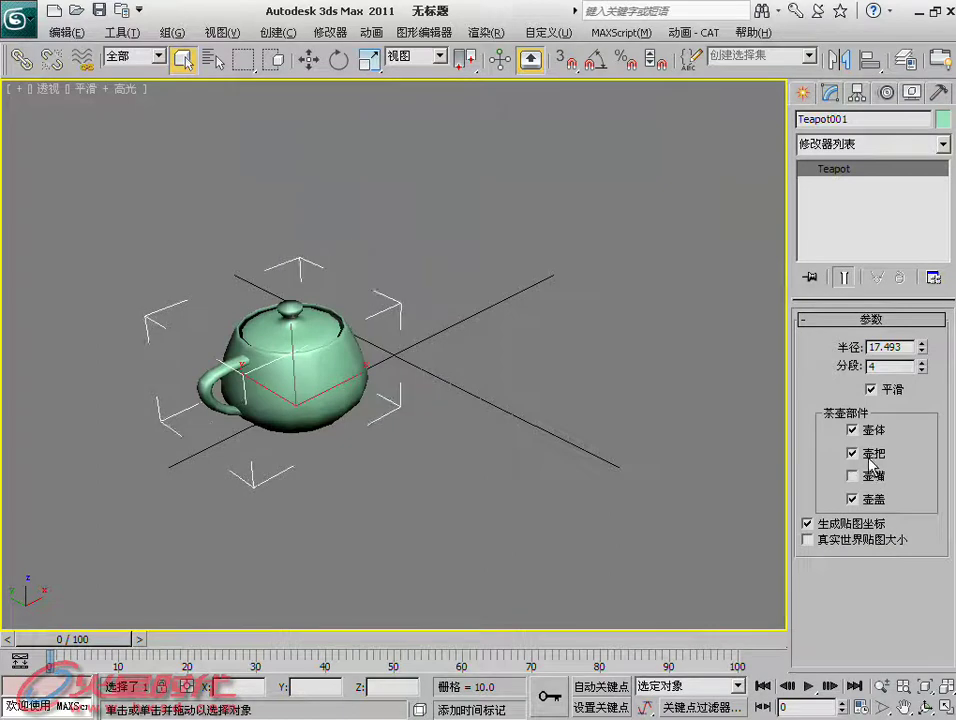
pyautogui.click(872, 456)
pyautogui.click(872, 432)
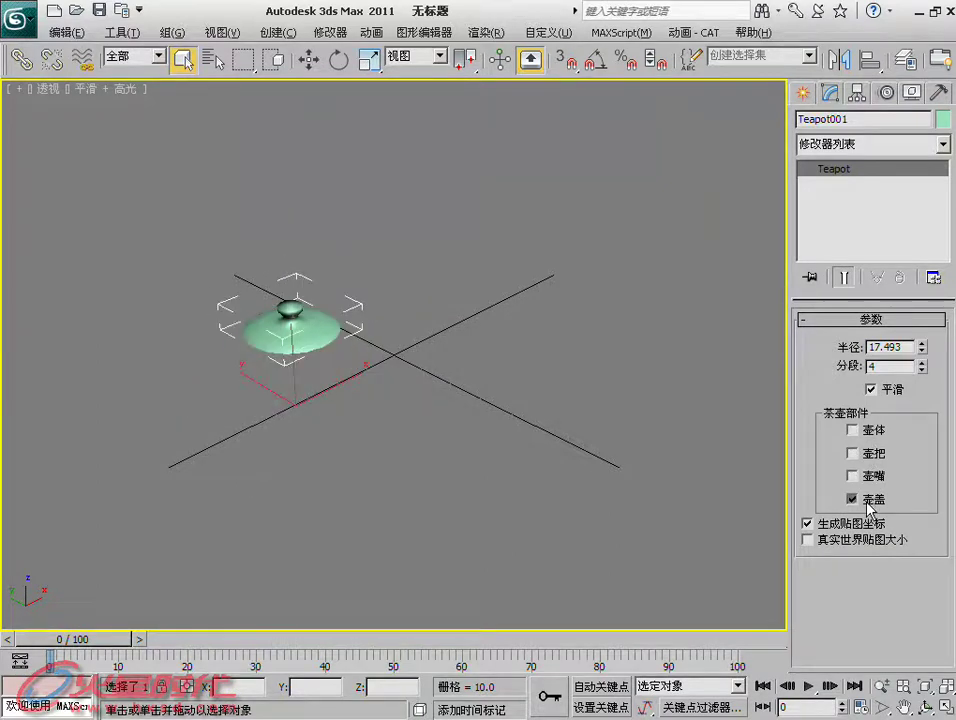
pyautogui.click(870, 502)
pyautogui.click(869, 502)
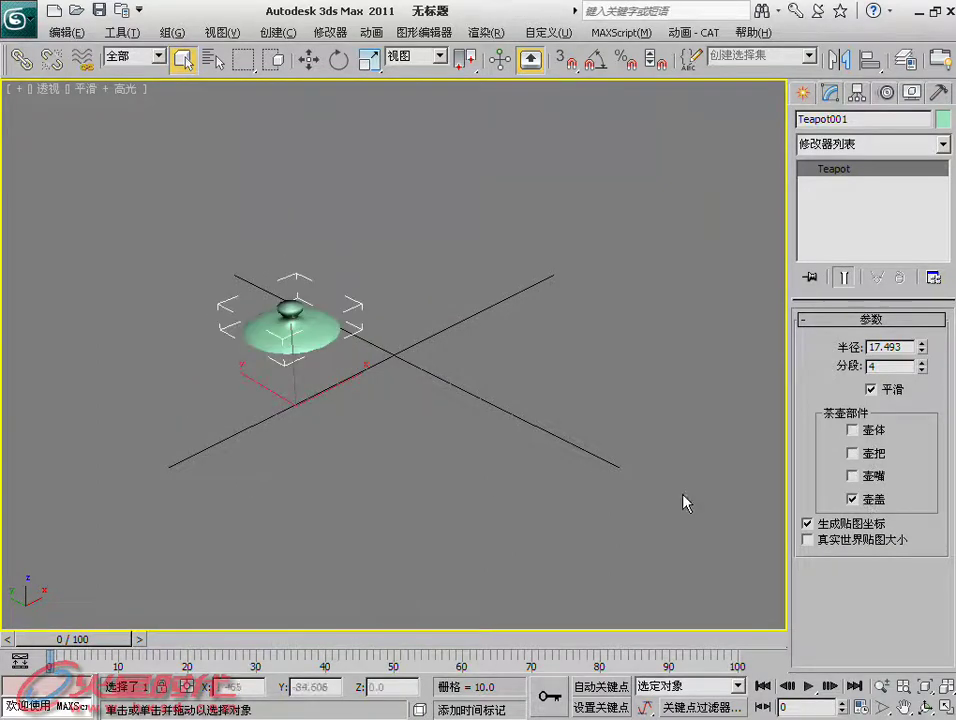
# - Rest the lid on the ground plane and enlarge its radius to 29.214
pyautogui.click(857, 92)
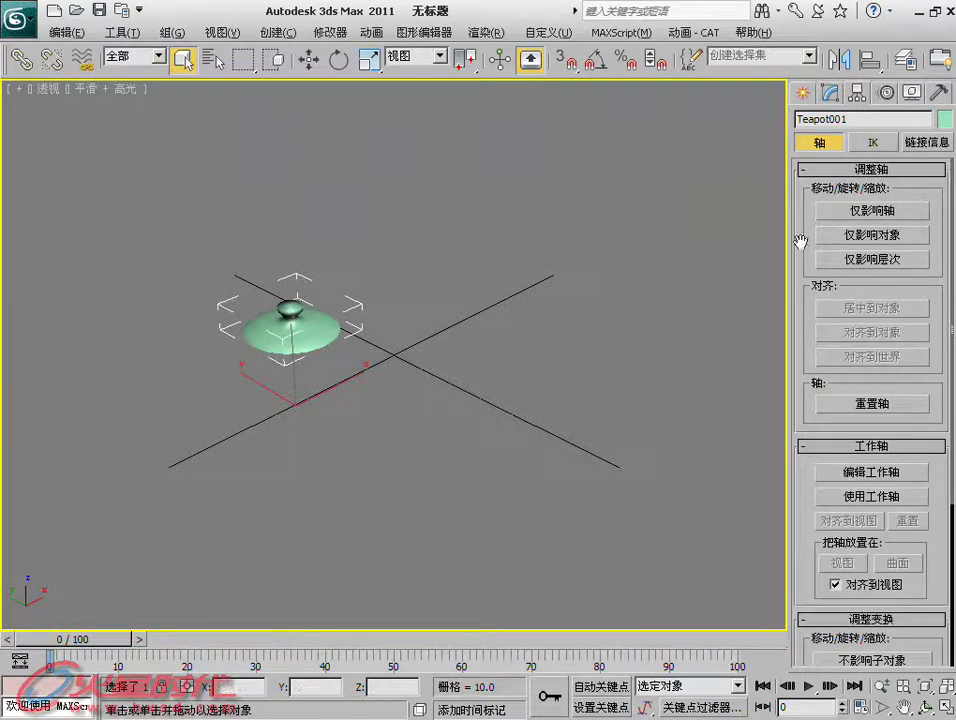
pyautogui.click(845, 211)
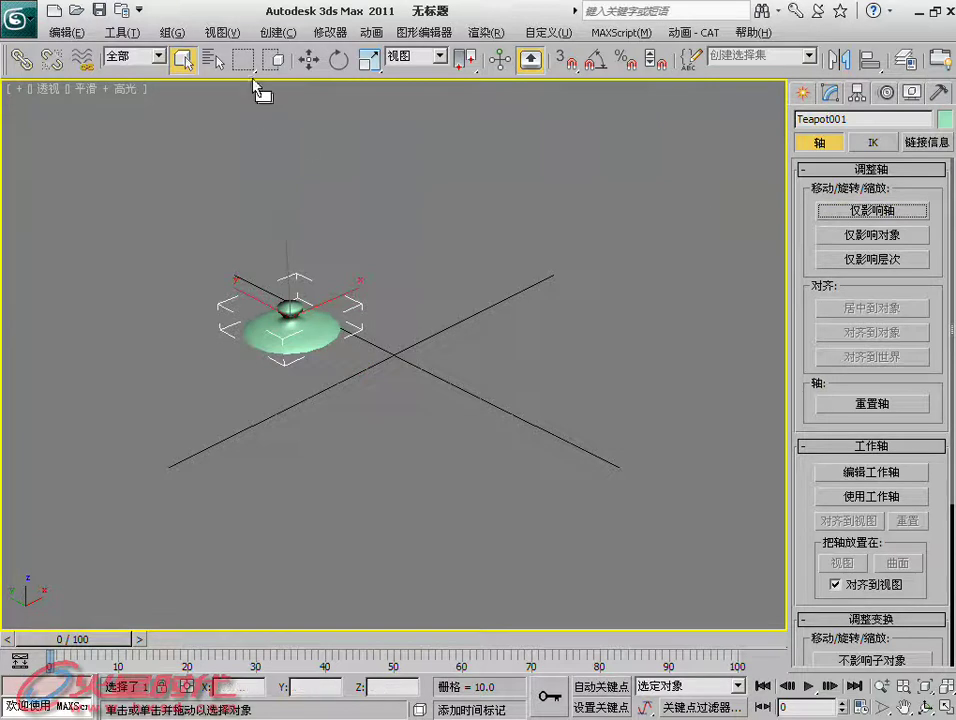
pyautogui.click(312, 62)
pyautogui.click(830, 92)
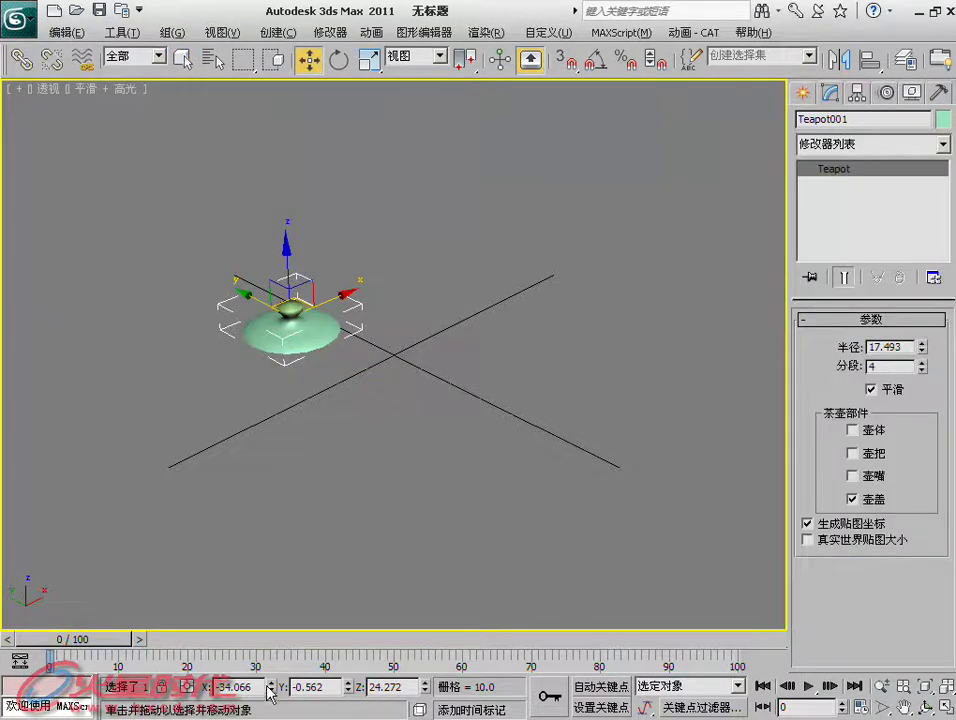
pyautogui.rightClick(424, 692)
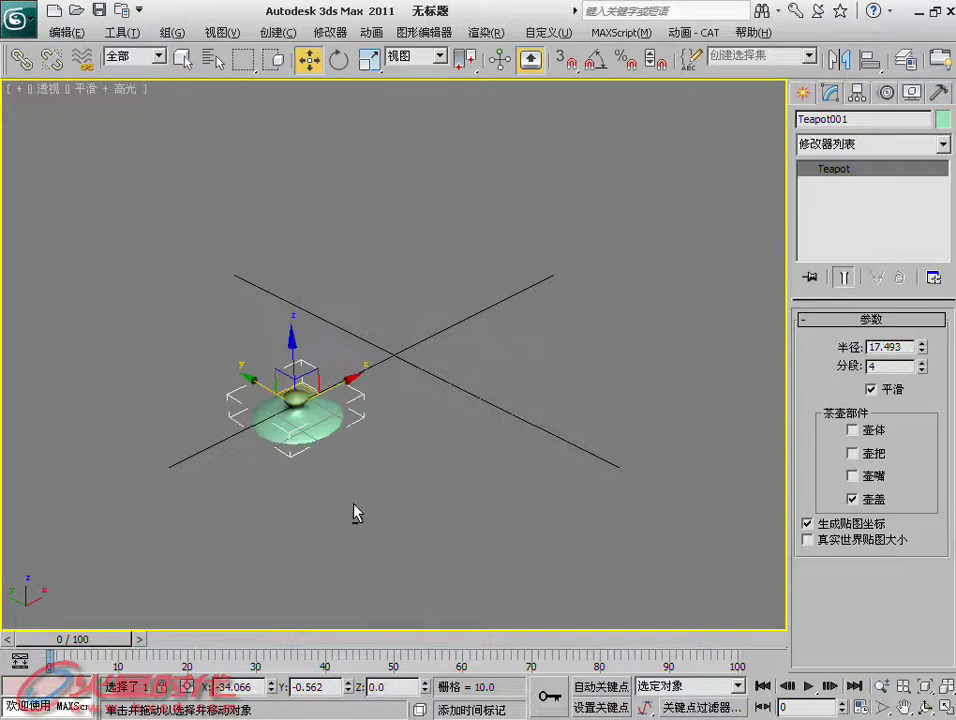
pyautogui.keyDown('alt'); pyautogui.moveTo(356, 513); pyautogui.dragTo(760, 398, button='middle'); pyautogui.keyUp('alt')
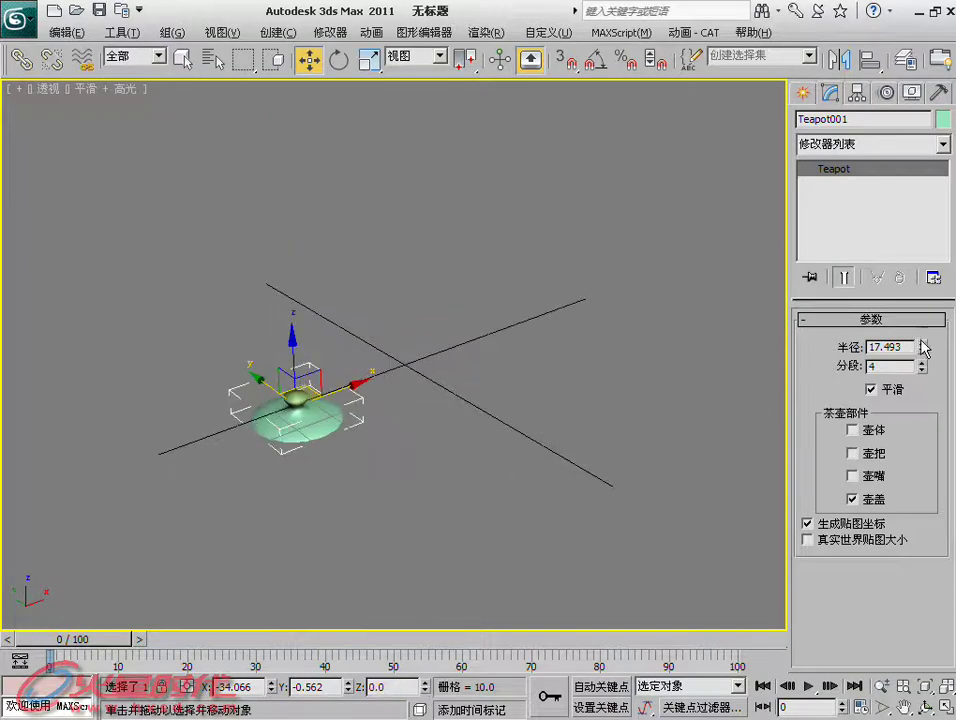
pyautogui.moveTo(924, 349); pyautogui.dragTo(924, 320)
pyautogui.moveTo(487, 367)
pyautogui.keyDown('alt'); pyautogui.mouseDown(button='middle')
pyautogui.moveTo(520, 318)
pyautogui.moveTo(474, 361)
pyautogui.moveTo(459, 412)
pyautogui.moveTo(491, 367)
pyautogui.mouseUp(button='middle'); pyautogui.keyUp('alt')
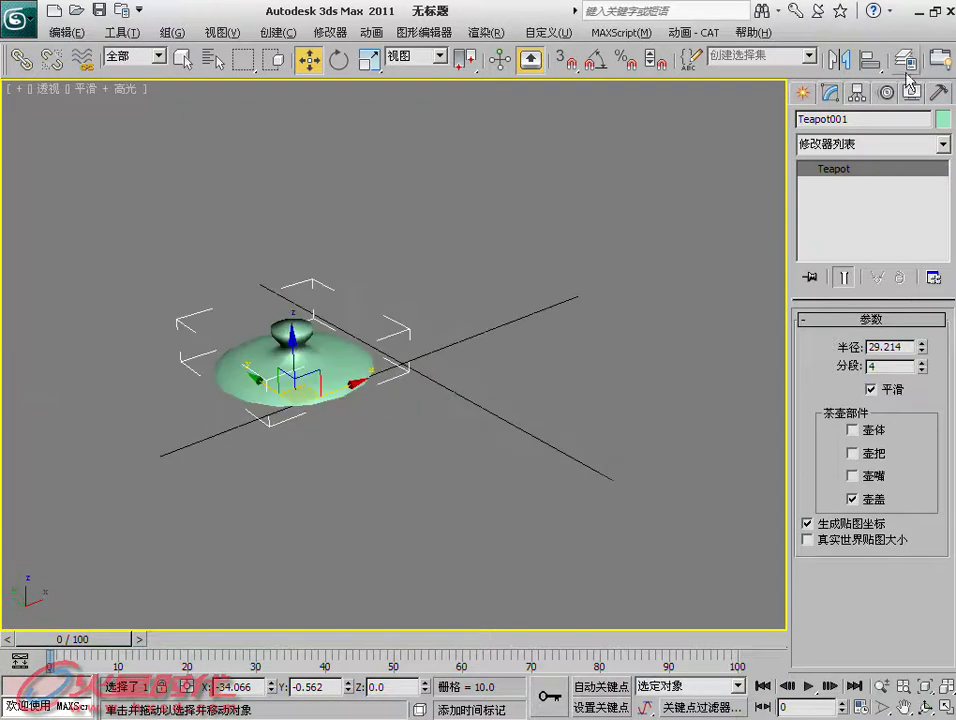
# - Centre the lid's pivot, ground it again, show edged faces, and Shift-drag a copy
pyautogui.click(911, 92)
pyautogui.click(872, 211)
pyautogui.click(872, 308)
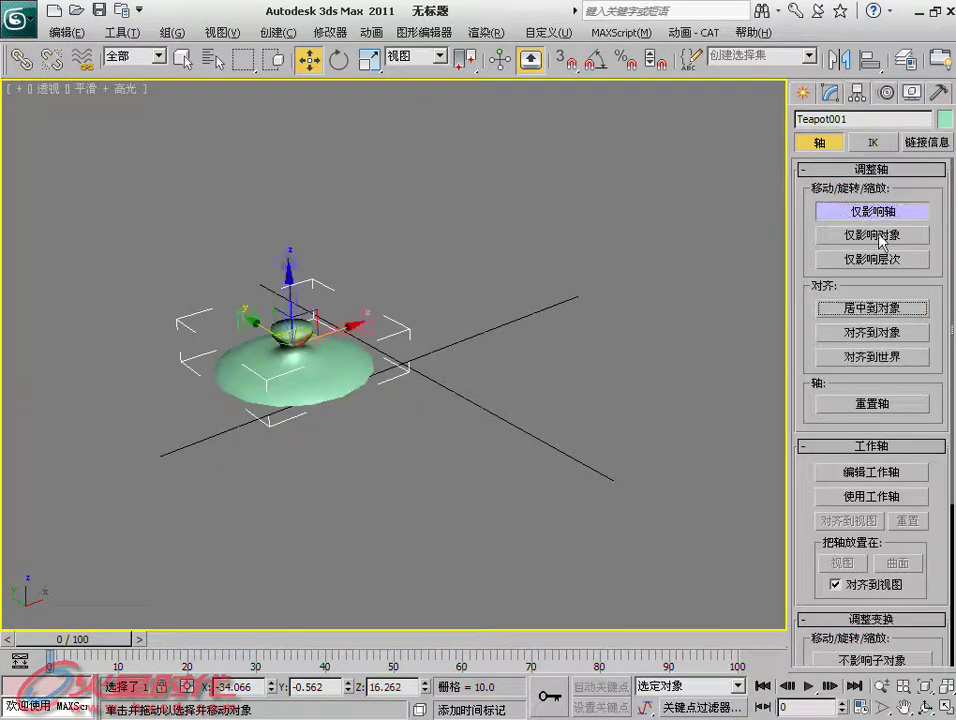
pyautogui.click(872, 212)
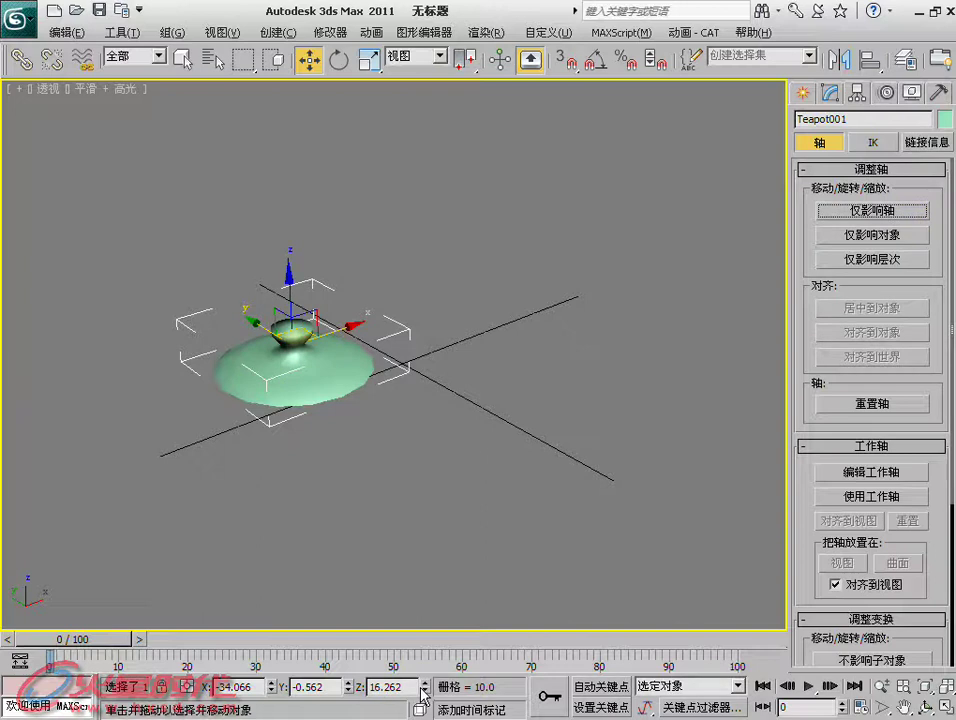
pyautogui.rightClick(424, 697)
pyautogui.moveTo(405, 523)
pyautogui.keyDown('alt'); pyautogui.mouseDown(button='middle')
pyautogui.moveTo(437, 491)
pyautogui.moveTo(435, 468)
pyautogui.mouseUp(button='middle'); pyautogui.keyUp('alt')
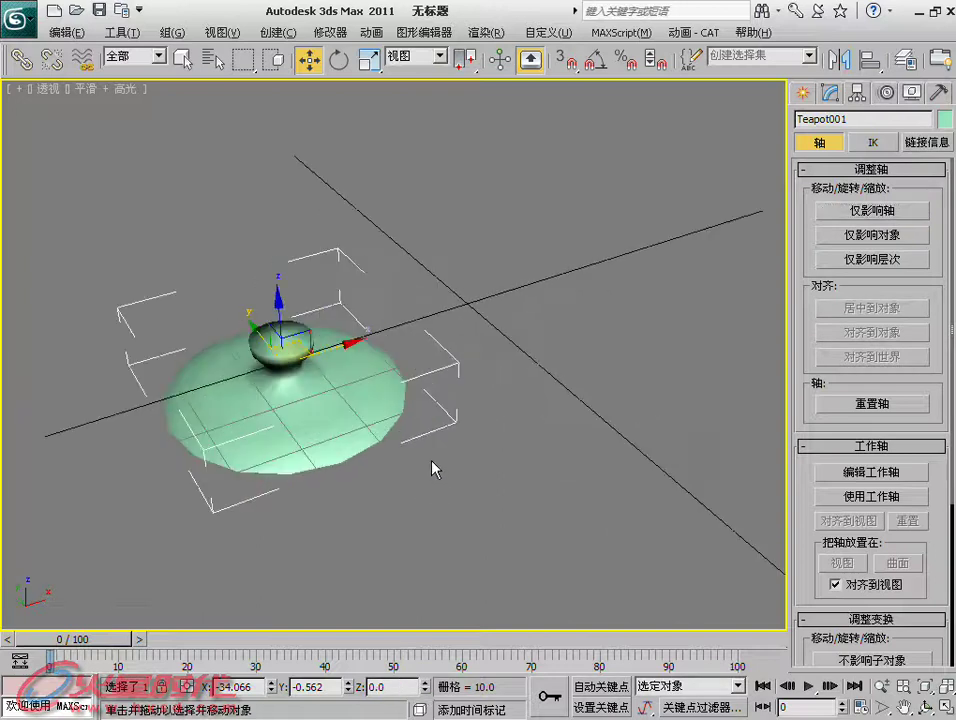
pyautogui.press('F4')
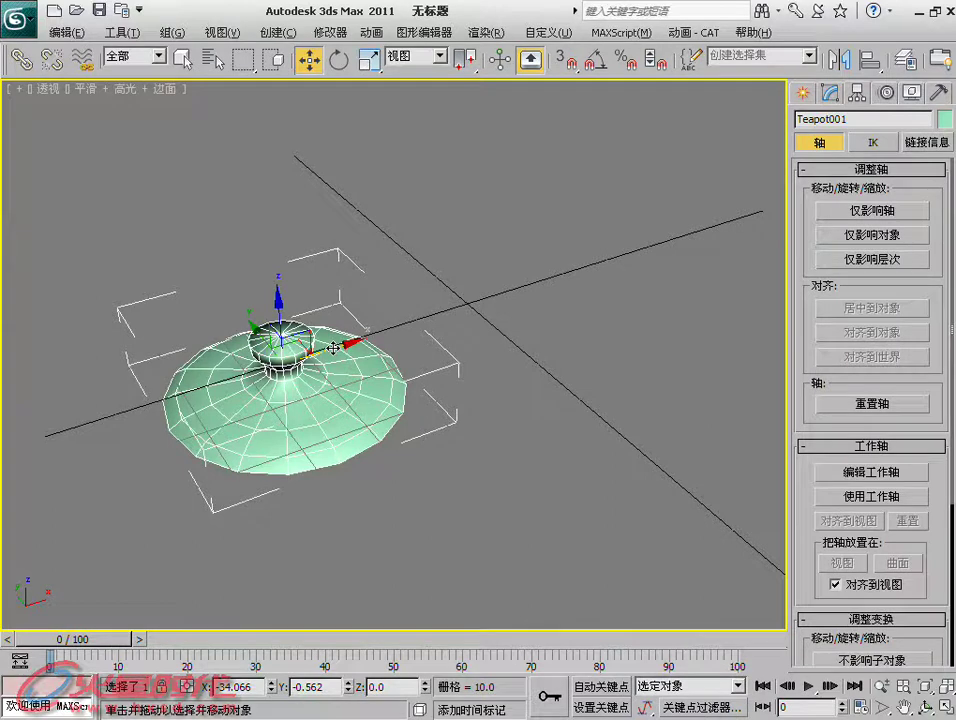
pyautogui.keyDown('shift'); pyautogui.moveTo(333, 347); pyautogui.dragTo(714, 238); pyautogui.keyUp('shift')
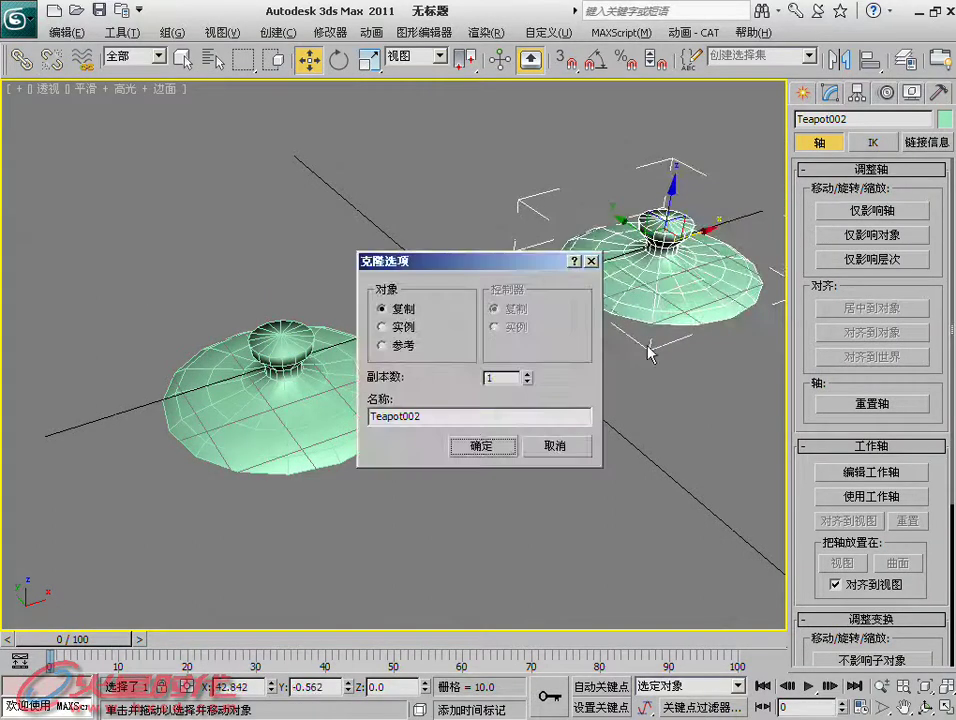
# - Accept the copy as Teapot002 and select the first lid, Teapot001
pyautogui.click(479, 445)
pyautogui.moveTo(506, 412)
pyautogui.keyDown('alt'); pyautogui.mouseDown(button='middle')
pyautogui.moveTo(523, 380)
pyautogui.moveTo(350, 420)
pyautogui.moveTo(474, 397)
pyautogui.mouseUp(button='middle'); pyautogui.keyUp('alt')
pyautogui.click(350, 420)
pyautogui.scroll(3, 350, 420)
pyautogui.scroll(-2, 450, 396)
# - Apply a Hair and Fur (WSM) modifier to Teapot001
pyautogui.click(829, 92)
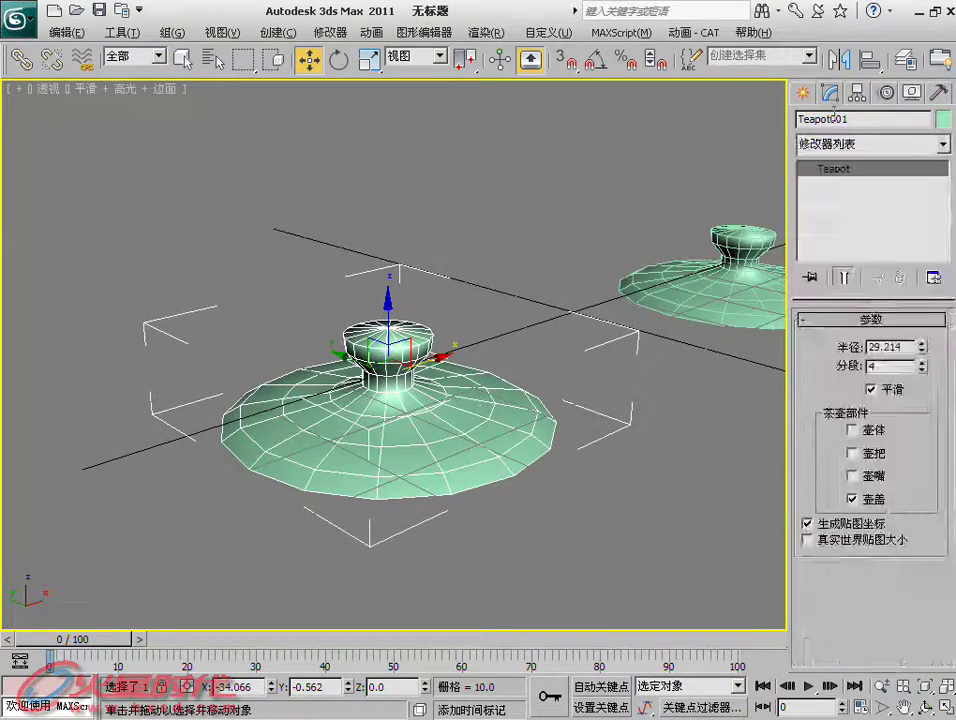
pyautogui.click(850, 145)
pyautogui.click(847, 305)
pyautogui.moveTo(559, 378)
pyautogui.keyDown('alt'); pyautogui.mouseDown(button='middle')
pyautogui.moveTo(487, 346)
pyautogui.moveTo(540, 361)
pyautogui.mouseUp(button='middle'); pyautogui.keyUp('alt')
pyautogui.scroll(3, 540, 361)
pyautogui.moveTo(460, 380)
pyautogui.keyDown('alt'); pyautogui.mouseDown(button='middle')
pyautogui.moveTo(520, 370)
pyautogui.moveTo(501, 353)
pyautogui.mouseUp(button='middle'); pyautogui.keyUp('alt')
pyautogui.scroll(-2, 480, 380)
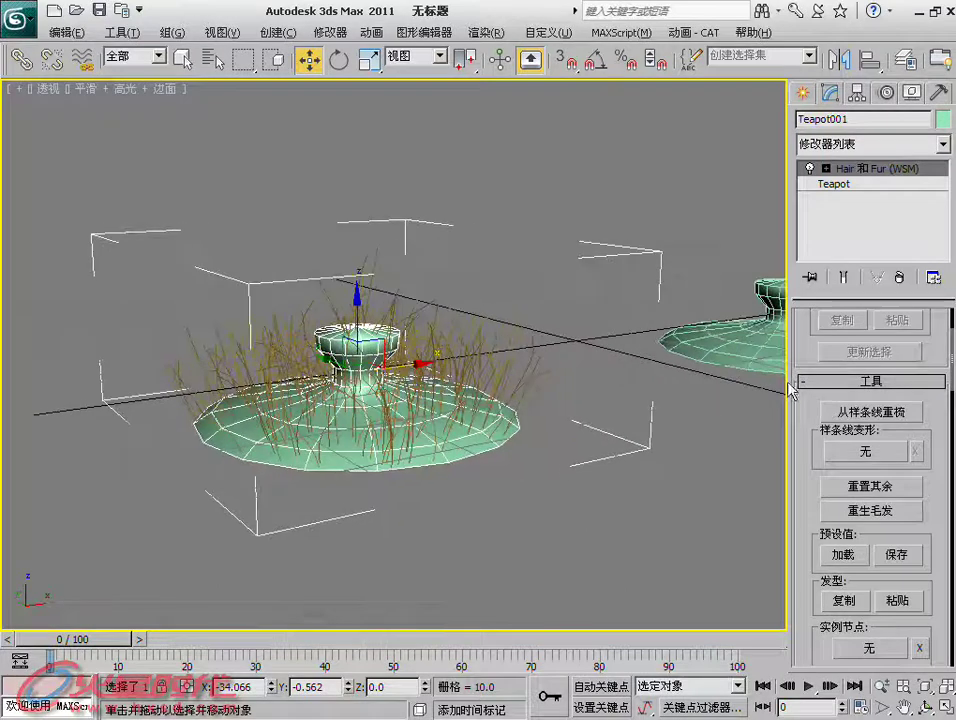
pyautogui.moveTo(812, 347)
pyautogui.mouseDown()
pyautogui.moveTo(808, 381)
pyautogui.moveTo(819, 235)
pyautogui.mouseUp()
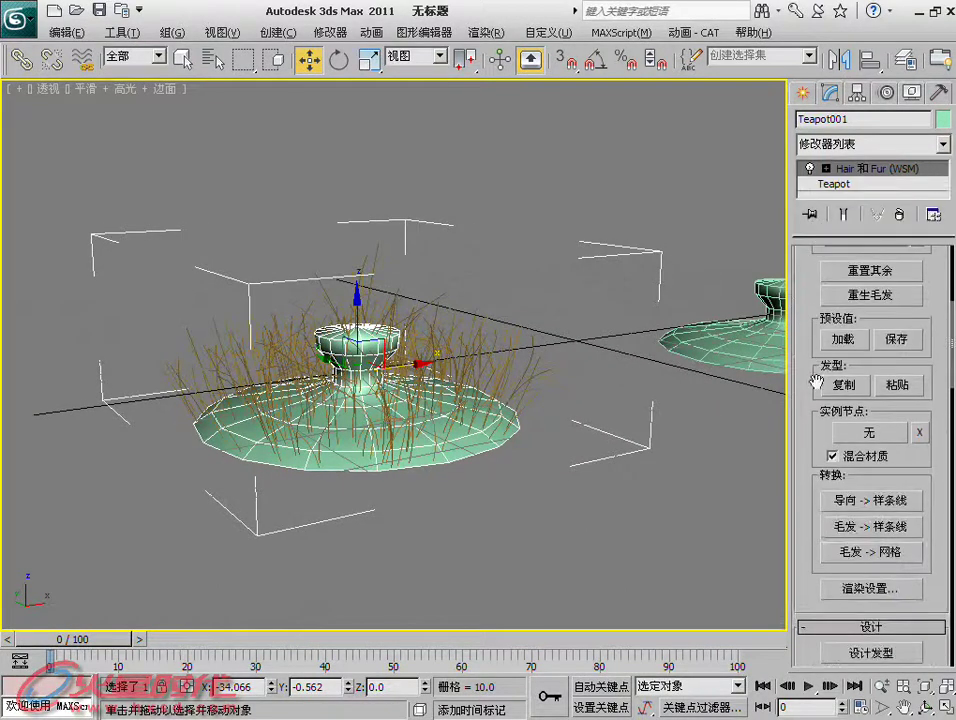
pyautogui.scroll(-5, 835, 397)
pyautogui.scroll(-6, 823, 458)
pyautogui.scroll(-6, 812, 410)
pyautogui.scroll(-5, 817, 516)
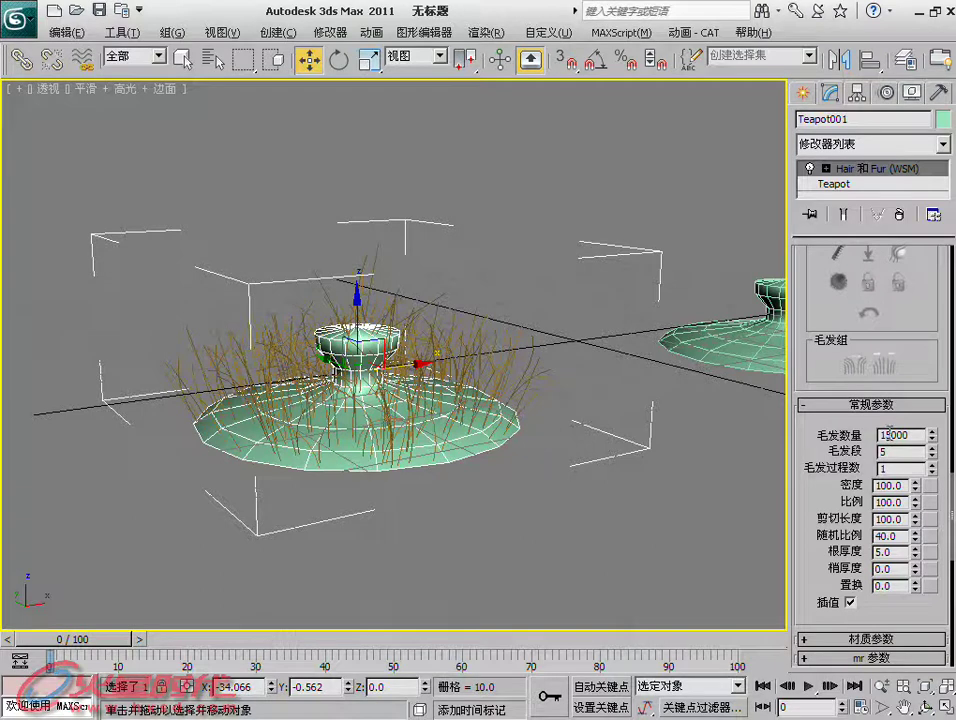
# - Set Teapot001's Hair Count to 9000, Hair Segments to 8 and Hair Passes to 2
pyautogui.write('9000')
pyautogui.press('Return')
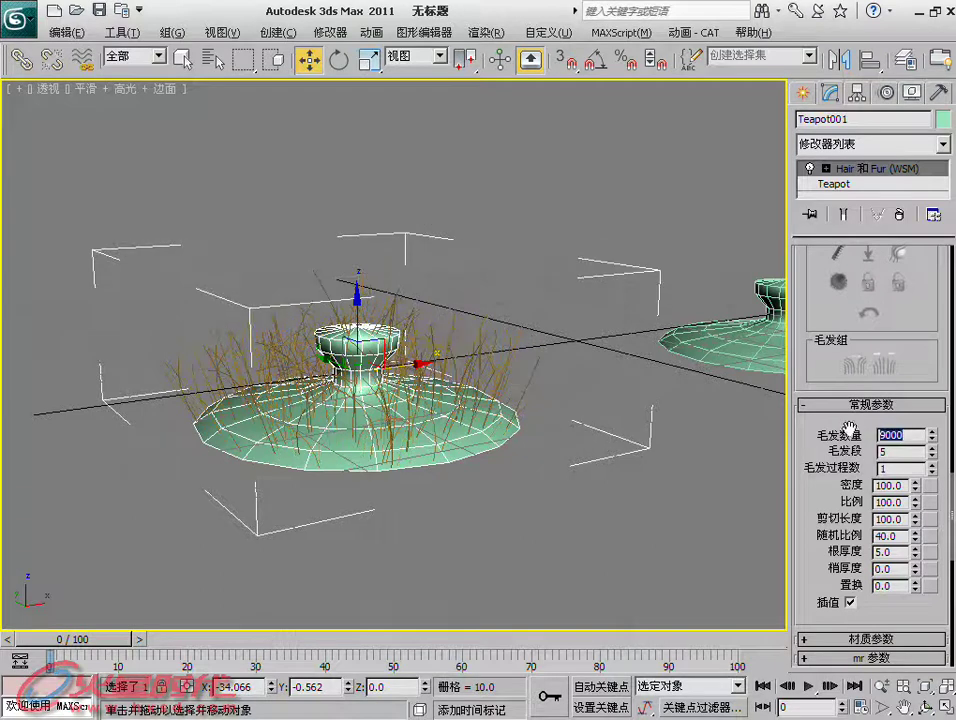
pyautogui.doubleClick(893, 452)
pyautogui.write('10')
pyautogui.press('Return')
pyautogui.doubleClick(884, 468)
pyautogui.doubleClick(893, 452)
pyautogui.write('8')
pyautogui.press('Return')
pyautogui.doubleClick(904, 468)
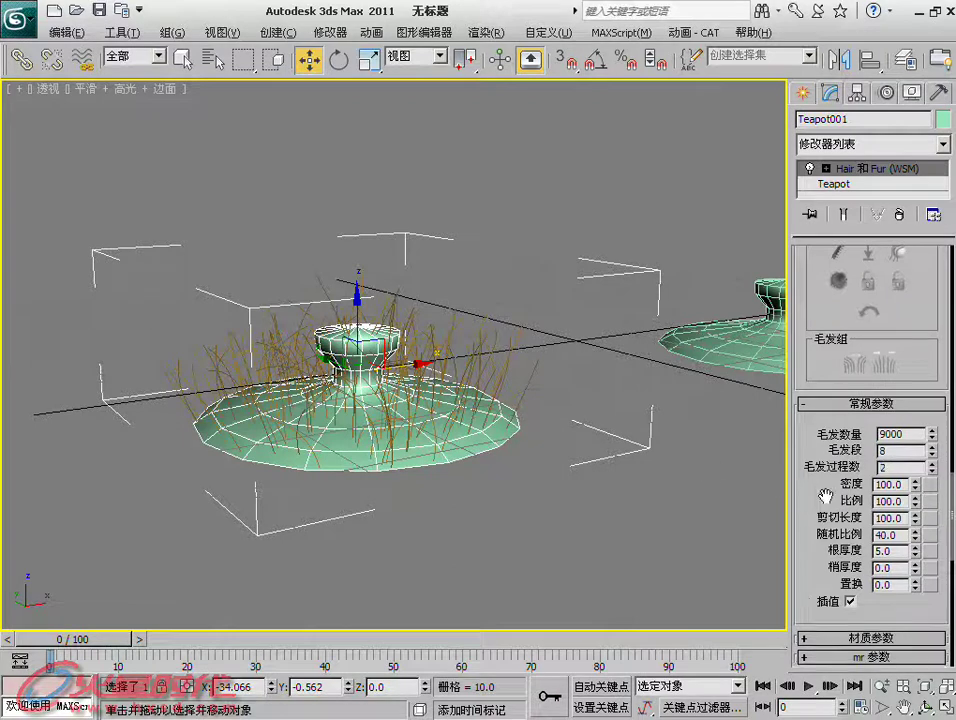
pyautogui.moveTo(830, 506); pyautogui.dragTo(833, 322)
pyautogui.click(876, 454)
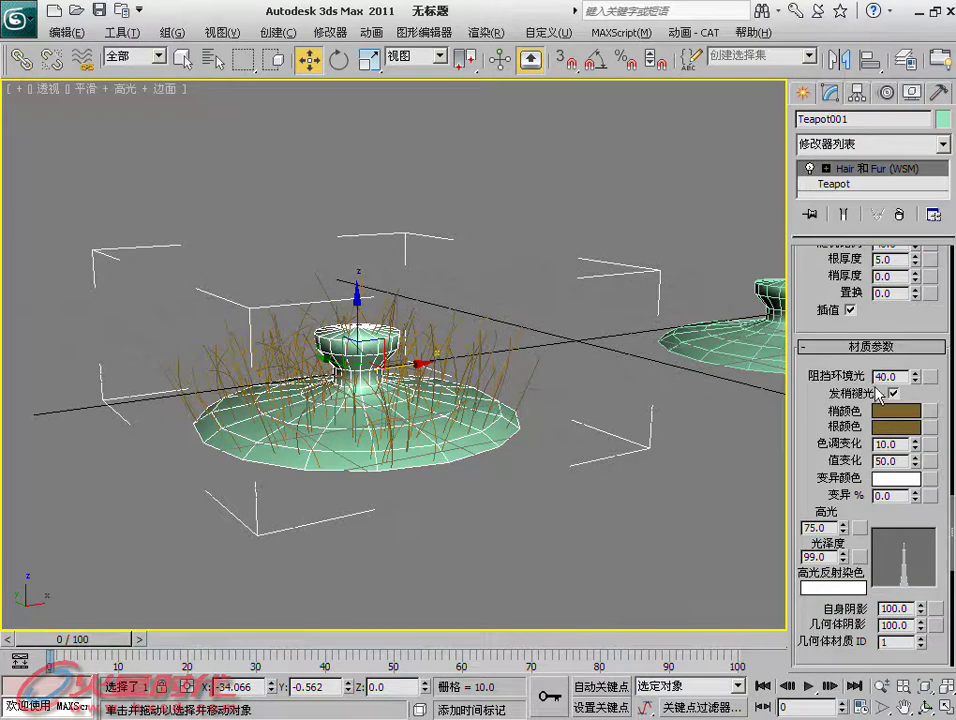
# - Set the hair Tip Color to red and the Root Color to blue-purple
pyautogui.click(897, 418)
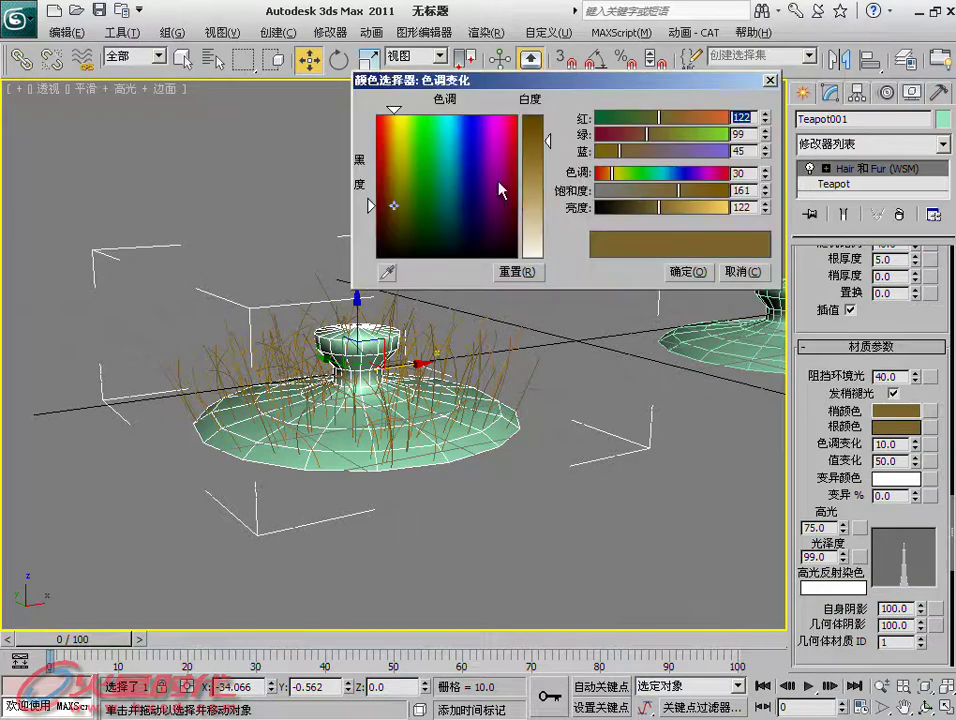
pyautogui.moveTo(502, 190); pyautogui.dragTo(513, 130)
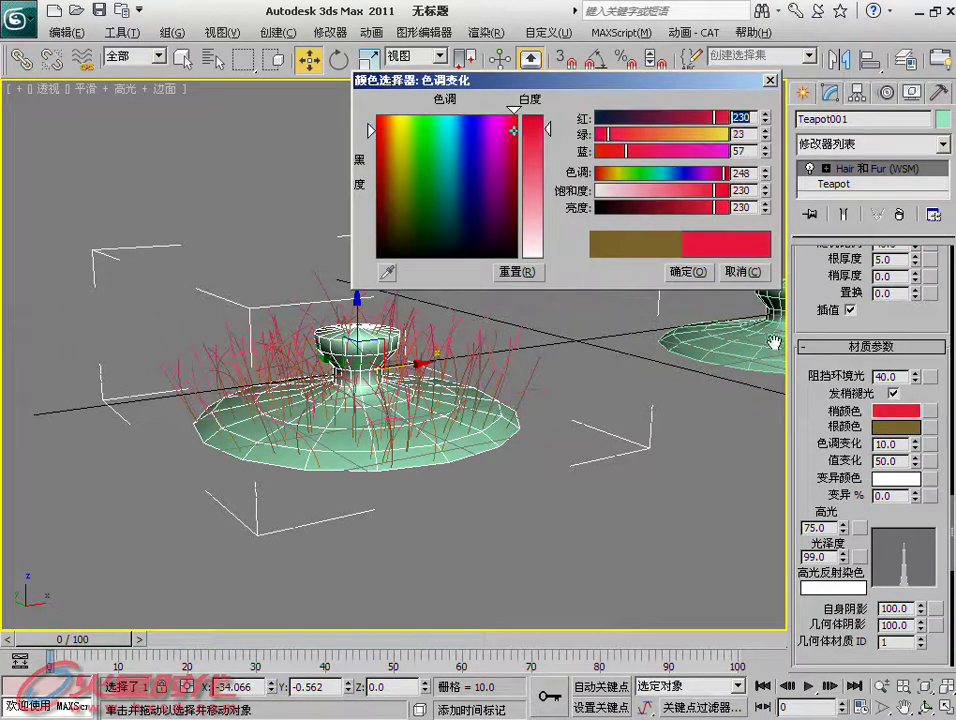
pyautogui.click(695, 272)
pyautogui.click(882, 428)
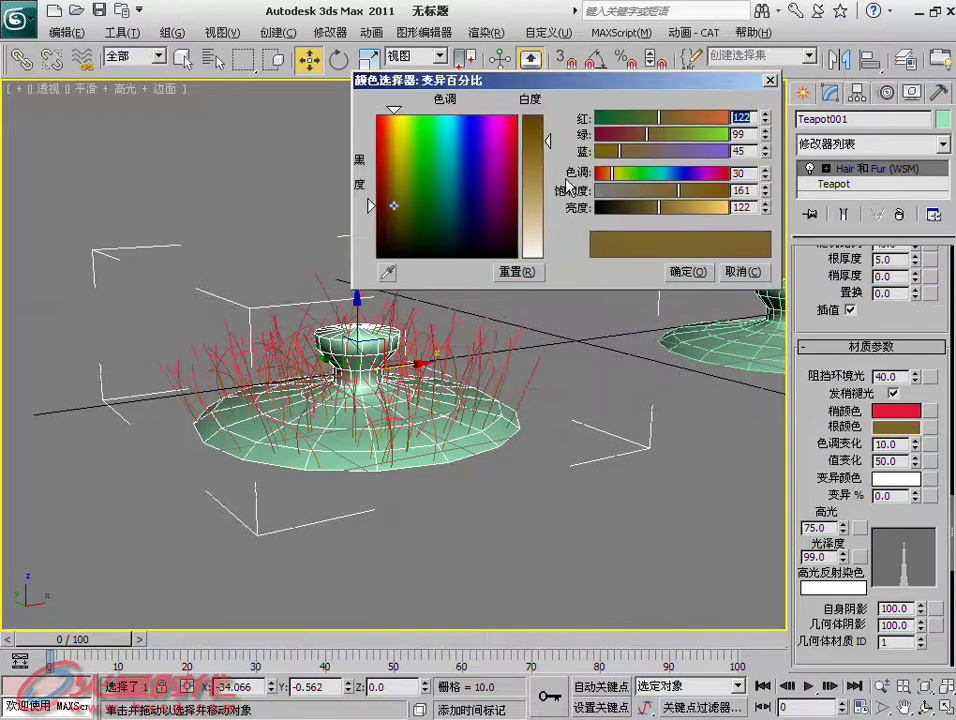
pyautogui.moveTo(484, 152); pyautogui.dragTo(478, 132)
pyautogui.click(668, 271)
pyautogui.moveTo(519, 442)
pyautogui.keyDown('alt'); pyautogui.mouseDown(button='middle')
pyautogui.moveTo(470, 425)
pyautogui.moveTo(457, 433)
pyautogui.mouseUp(button='middle'); pyautogui.keyUp('alt')
pyautogui.scroll(-3, 828, 430)
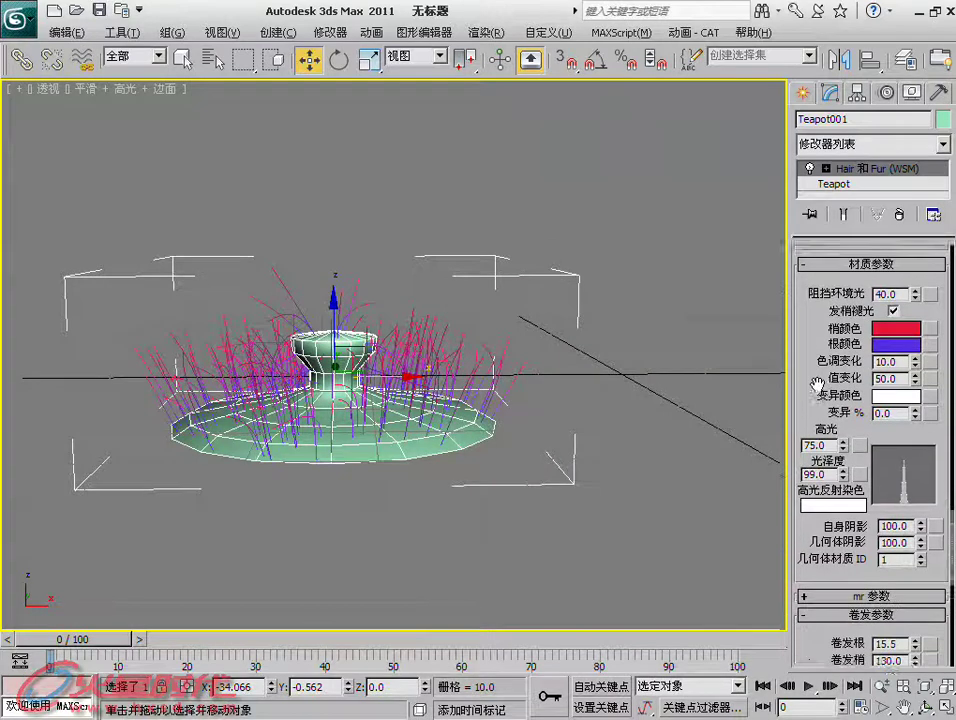
# - Set the hair material's highlight value to 80
pyautogui.doubleClick(829, 434)
pyautogui.write('80')
pyautogui.press('Return')
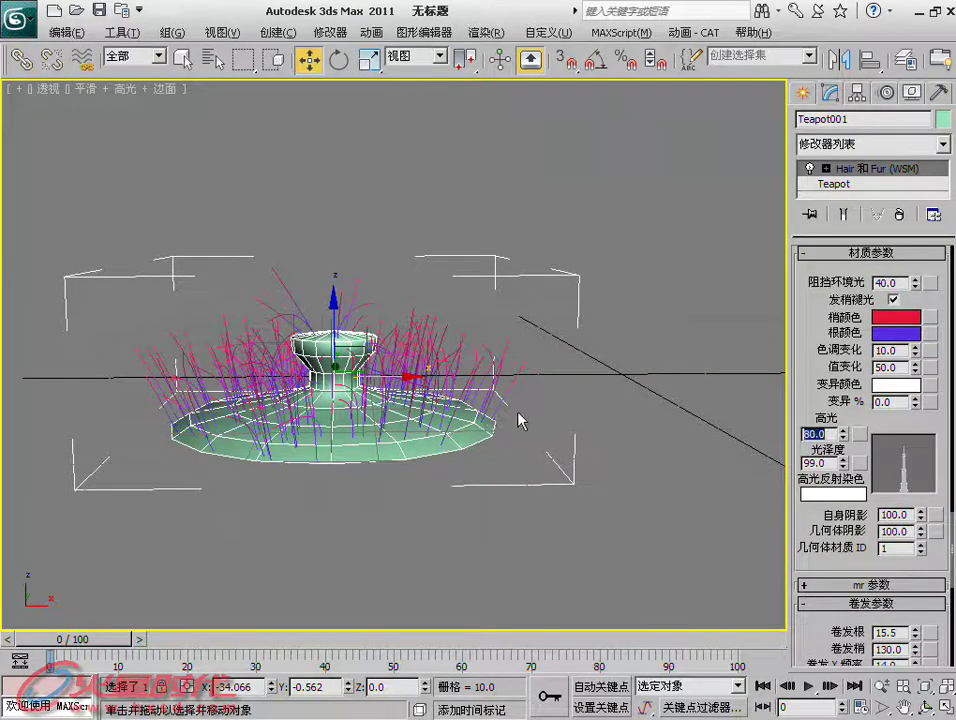
pyautogui.scroll(-3, 831, 447)
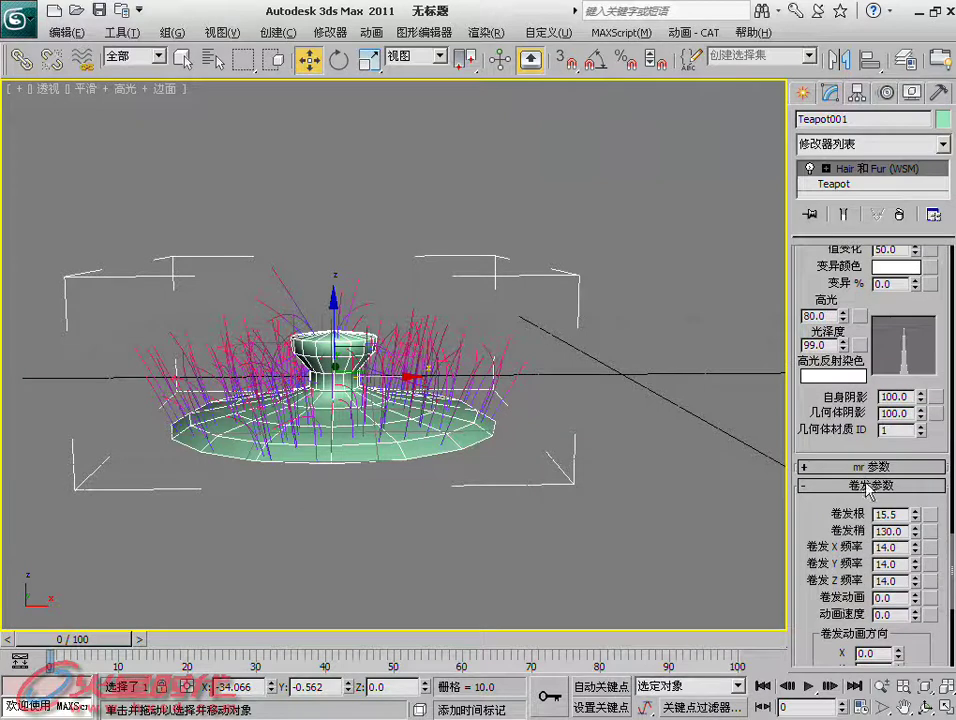
pyautogui.scroll(-2, 831, 447)
pyautogui.moveTo(830, 451); pyautogui.dragTo(836, 396)
# - Set Curl Root to 30 and Curl Tip to 200
pyautogui.doubleClick(886, 411)
pyautogui.write('30')
pyautogui.press('Return')
pyautogui.doubleClick(890, 427)
pyautogui.write('200')
pyautogui.press('Return')
pyautogui.moveTo(146, 427)
pyautogui.keyDown('alt'); pyautogui.mouseDown(button='middle')
pyautogui.moveTo(400, 367)
pyautogui.moveTo(217, 336)
pyautogui.mouseUp(button='middle'); pyautogui.keyUp('alt')
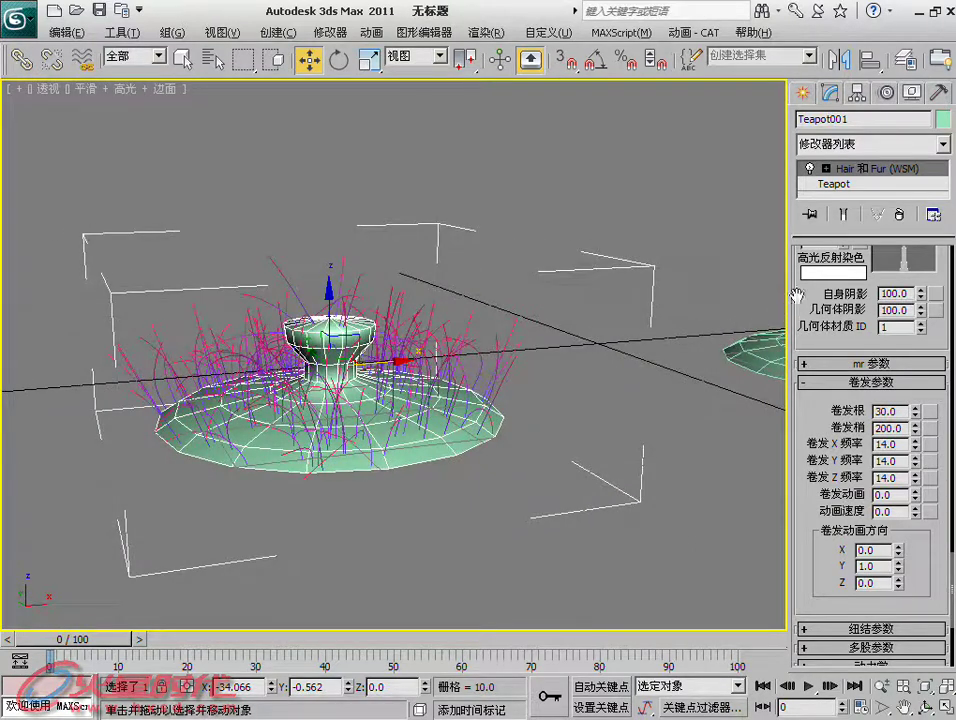
pyautogui.scroll(10, 797, 296)
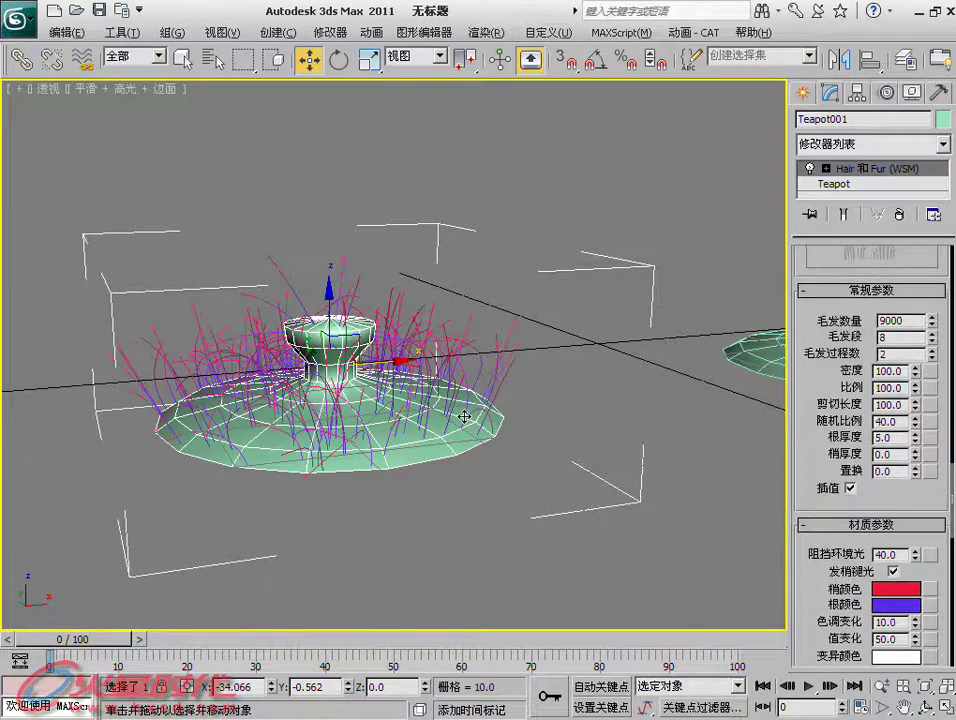
# - Collapse the Styling rollout and scroll the hair panel to the Tools presets
pyautogui.scroll(10, 822, 300)
pyautogui.scroll(1, 828, 437)
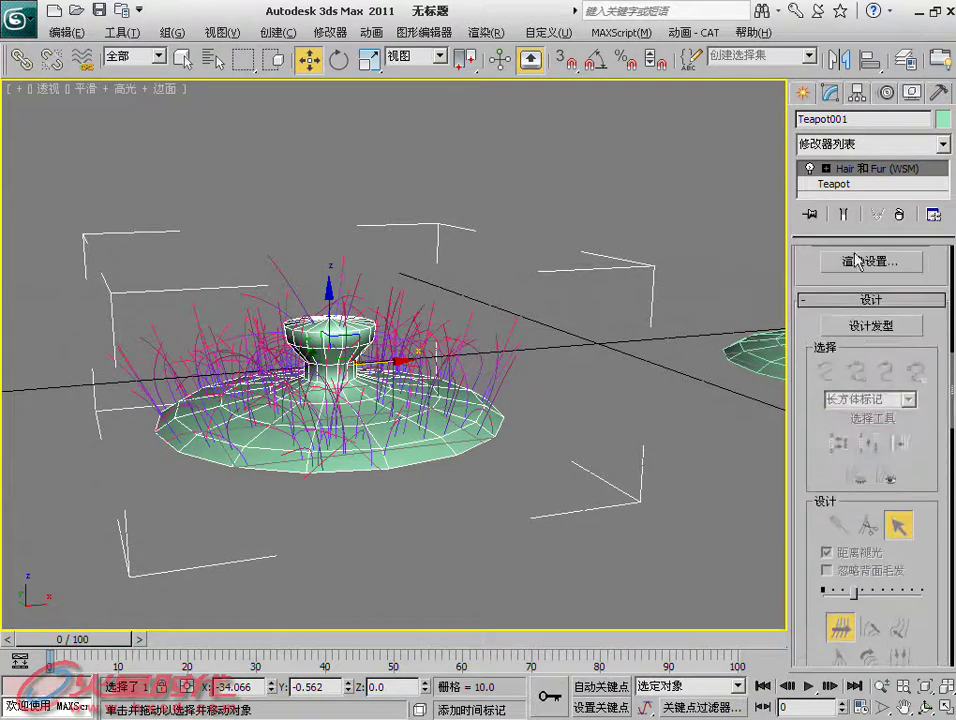
pyautogui.click(798, 303)
pyautogui.scroll(5, 818, 408)
pyautogui.scroll(2, 818, 408)
pyautogui.scroll(4, 809, 425)
pyautogui.scroll(-5, 809, 425)
pyautogui.scroll(-4, 809, 425)
pyautogui.scroll(-1, 866, 420)
pyautogui.scroll(-4, 866, 425)
pyautogui.scroll(-4, 866, 435)
pyautogui.scroll(-5, 866, 450)
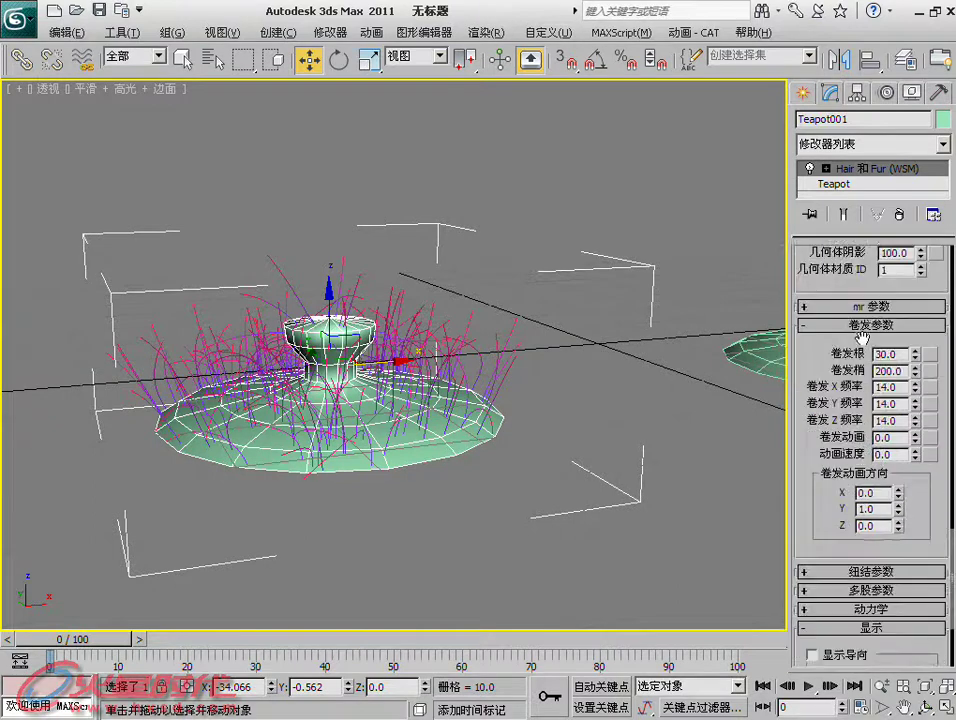
pyautogui.scroll(-4, 866, 455)
pyautogui.scroll(5, 870, 465)
pyautogui.scroll(10, 886, 484)
pyautogui.scroll(5, 884, 470)
pyautogui.scroll(5, 878, 450)
pyautogui.scroll(1, 872, 430)
pyautogui.scroll(2, 865, 411)
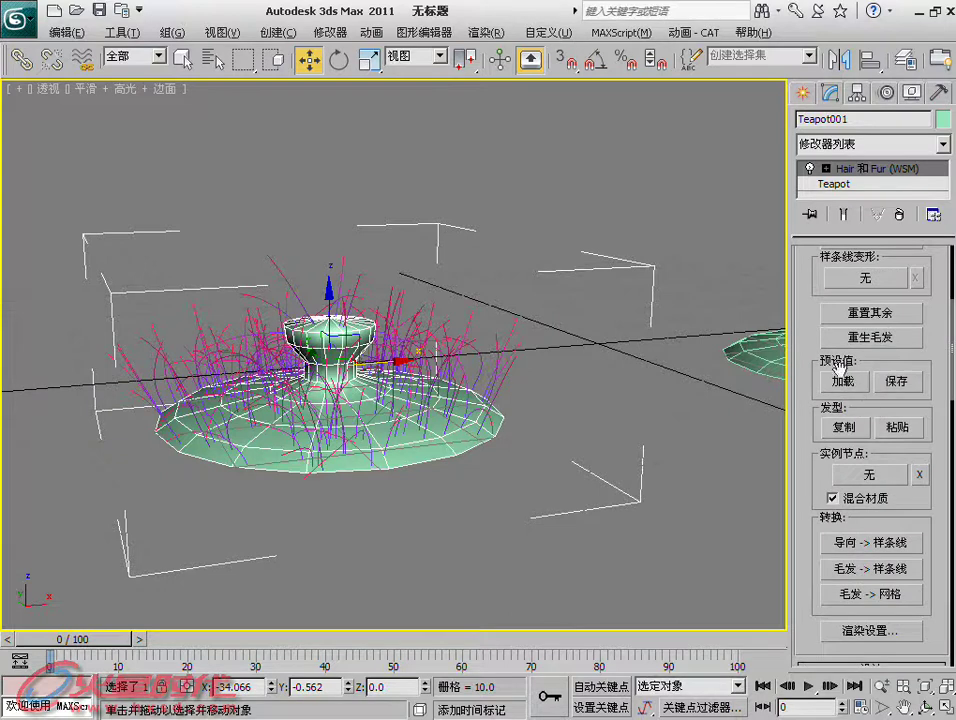
# - Save the current hair settings as a preset named 'bluered'
pyautogui.keyDown('alt'); pyautogui.moveTo(636, 430); pyautogui.dragTo(499, 433, button='middle'); pyautogui.keyUp('alt')
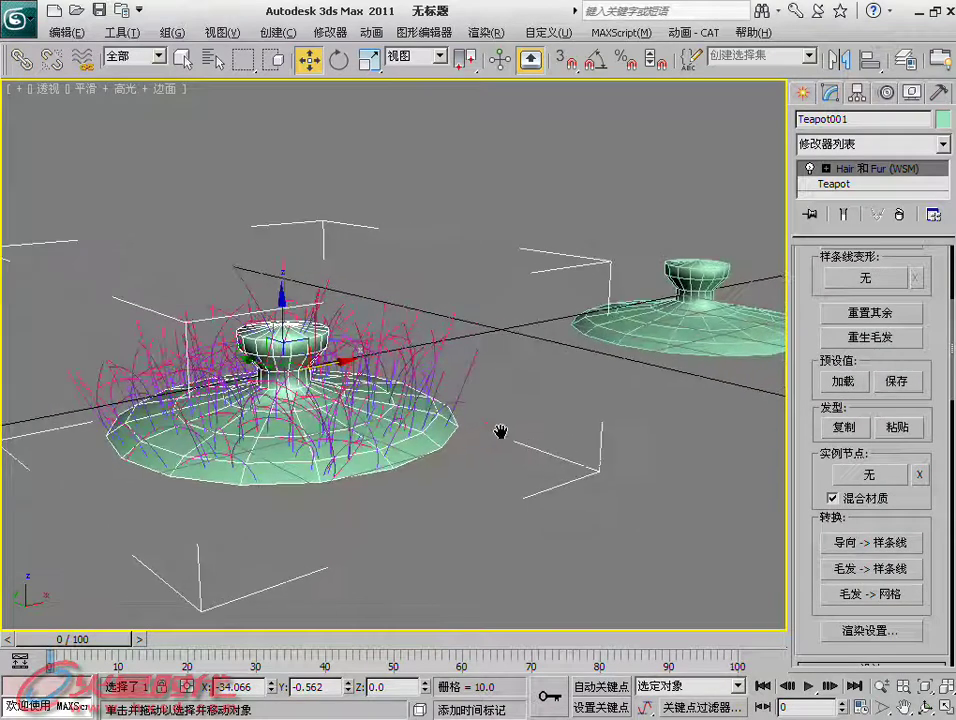
pyautogui.click(898, 383)
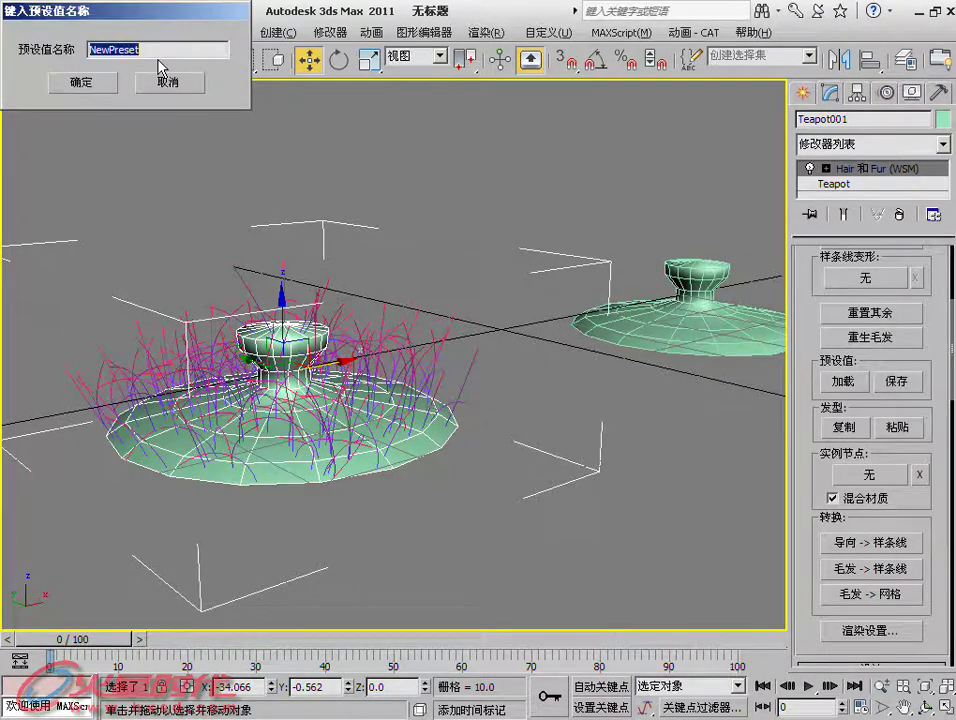
pyautogui.write('blue')
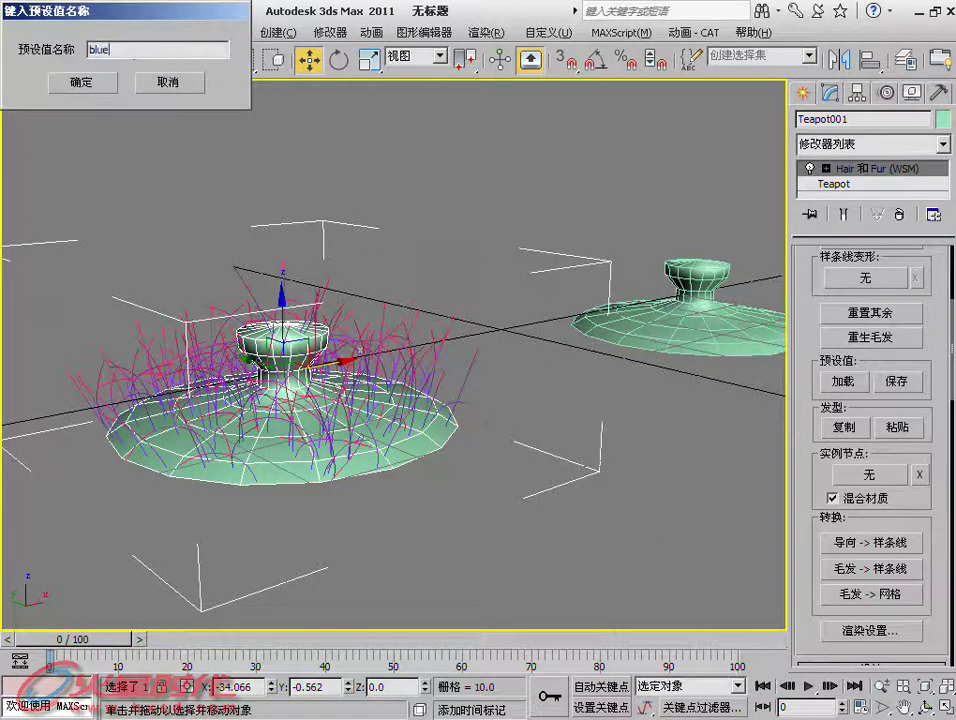
pyautogui.write('red')
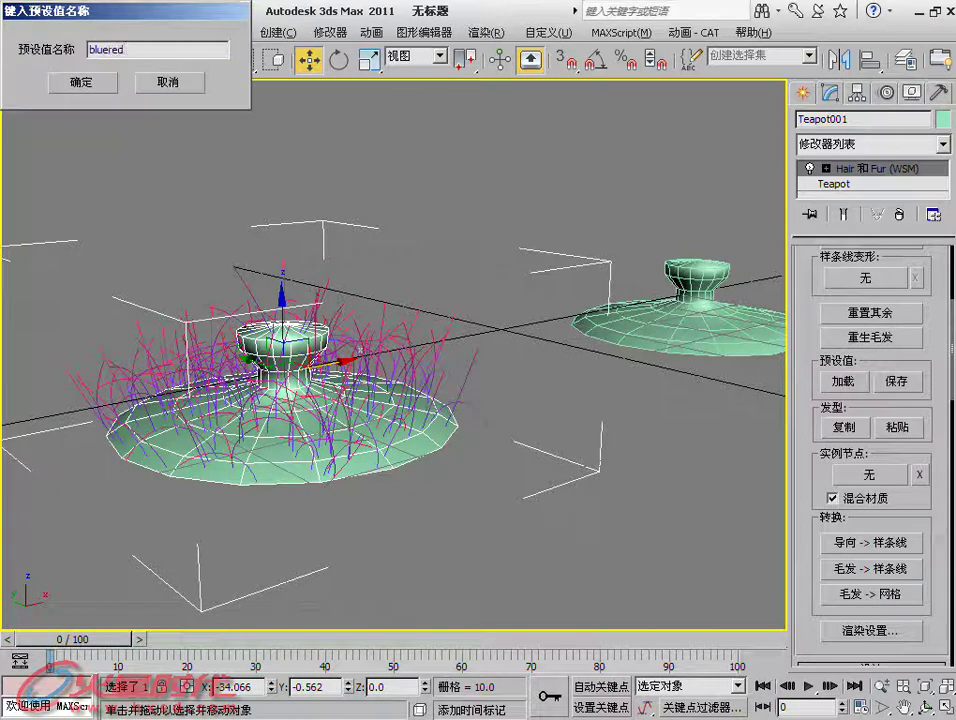
pyautogui.press('Return')
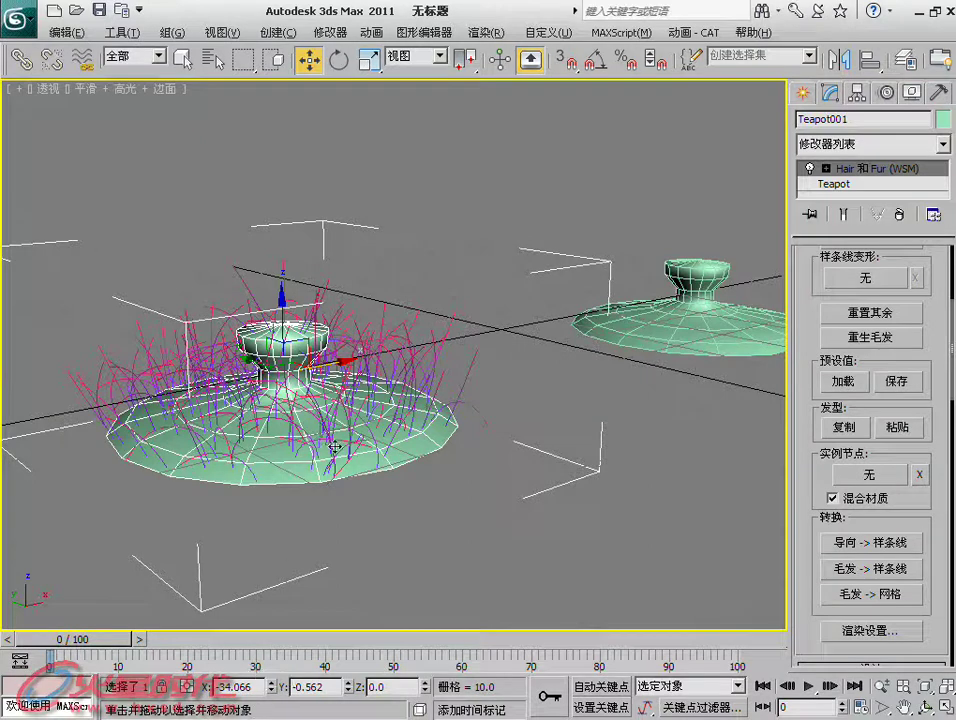
pyautogui.keyDown('alt'); pyautogui.moveTo(341, 450); pyautogui.dragTo(305, 533, button='middle'); pyautogui.keyUp('alt')
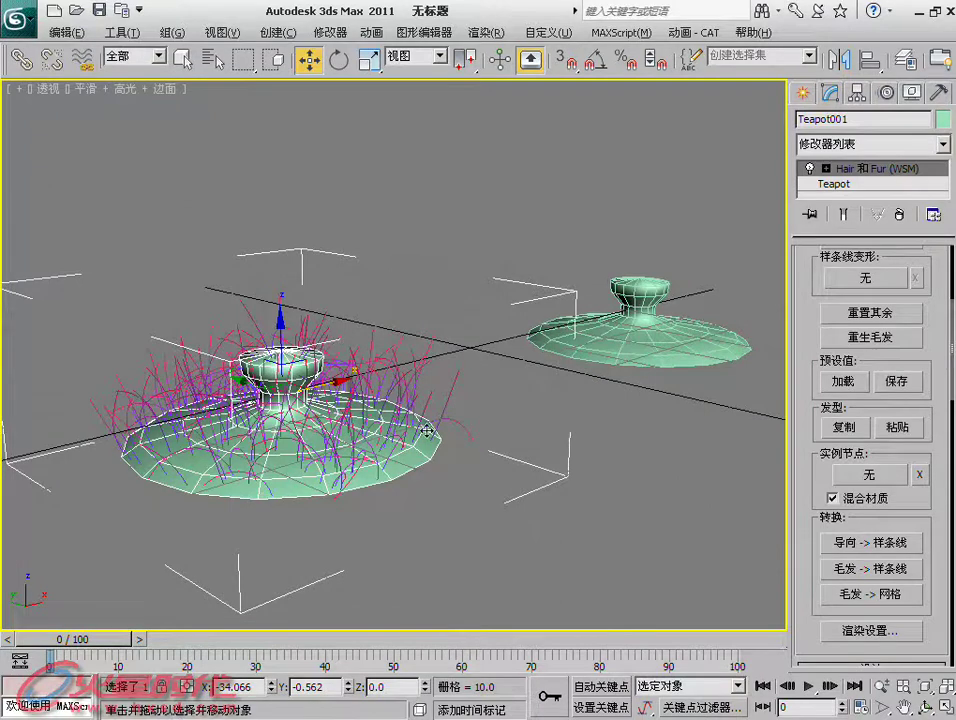
pyautogui.keyDown('alt'); pyautogui.moveTo(452, 435); pyautogui.dragTo(397, 435, button='middle'); pyautogui.keyUp('alt')
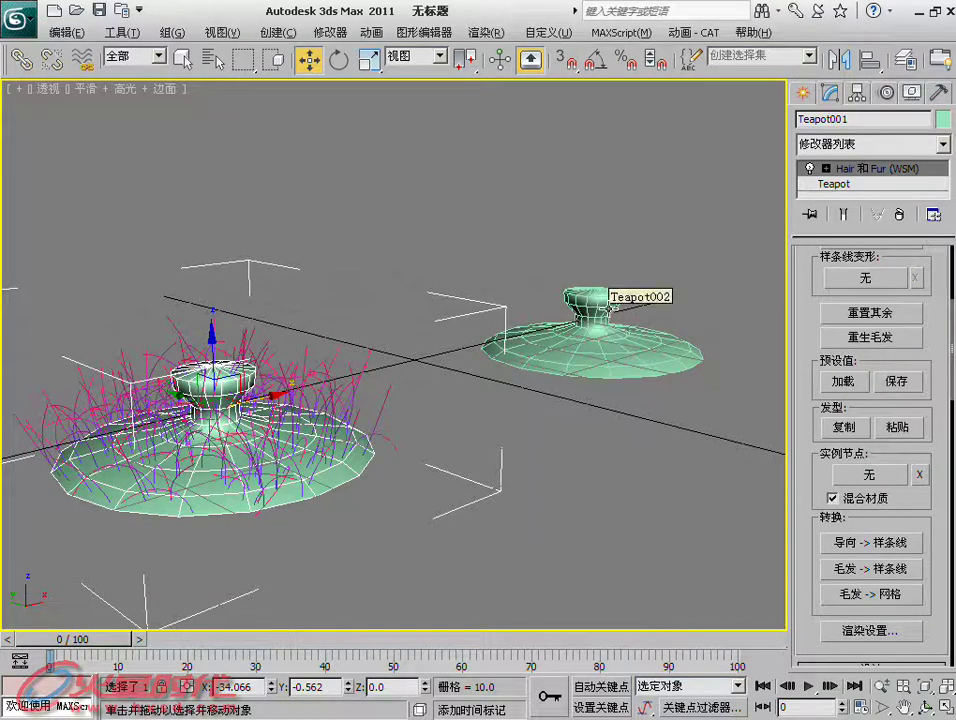
pyautogui.click(610, 310)
# - Add a Hair and Fur (WSM) modifier to Teapot002, giving it default brown hair
pyautogui.click(800, 144)
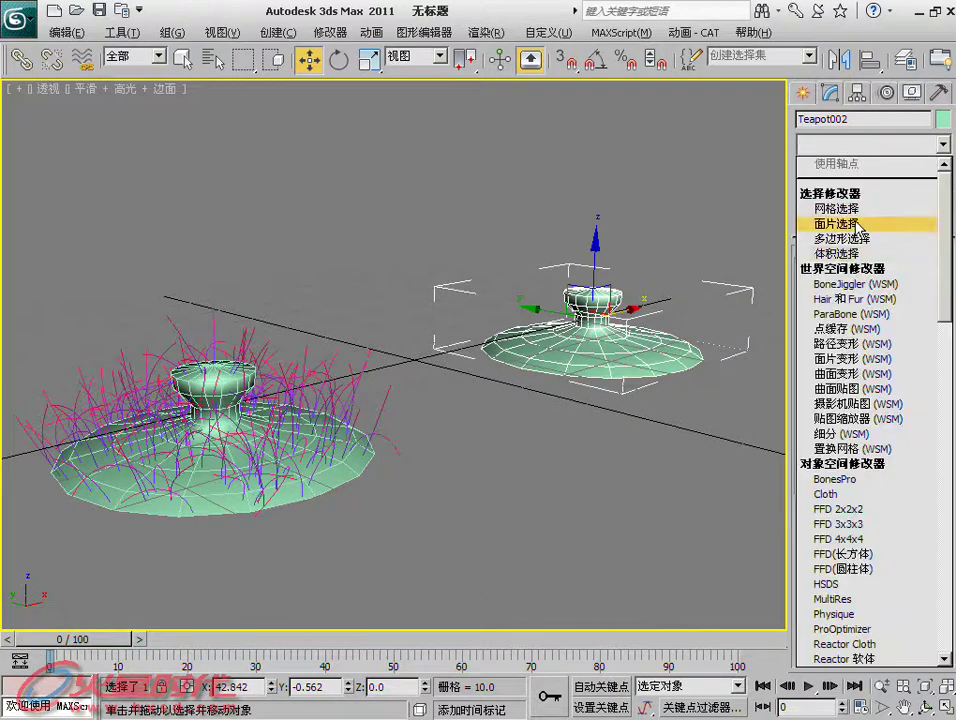
pyautogui.click(853, 299)
pyautogui.keyDown('alt'); pyautogui.moveTo(400, 350); pyautogui.dragTo(470, 300, button='middle'); pyautogui.keyUp('alt')
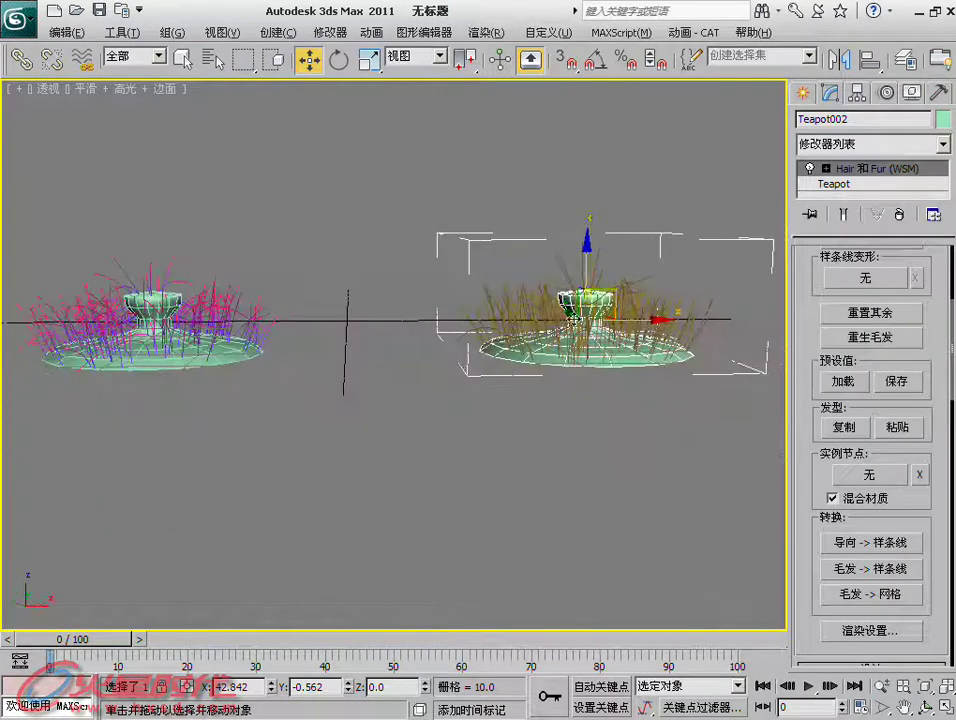
pyautogui.click(852, 381)
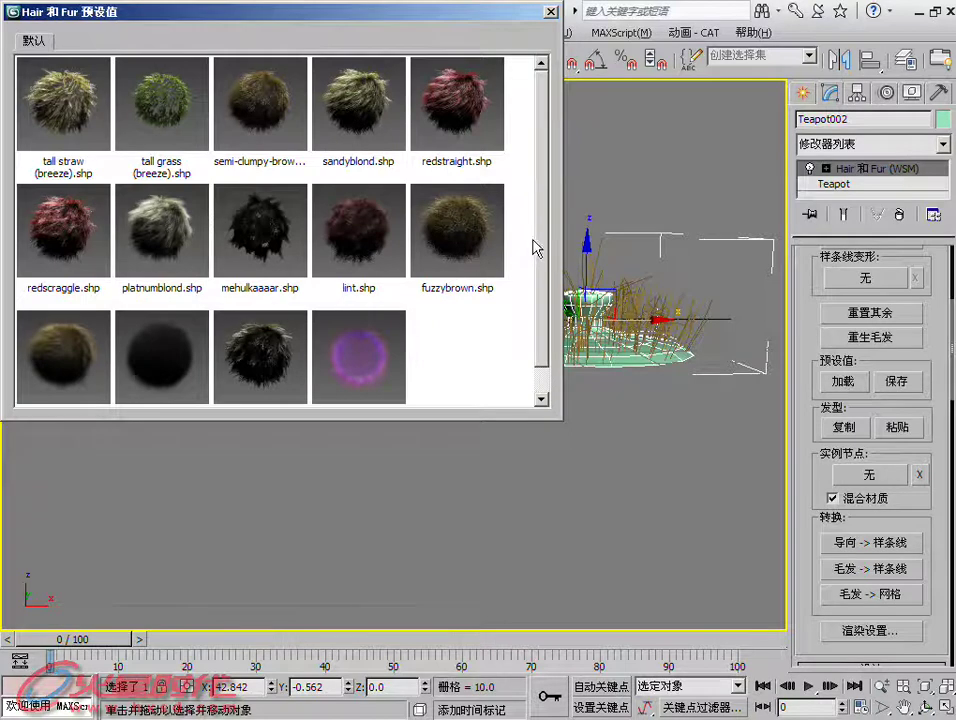
# - Load the bluered.shp preset from the Hair and Fur Presets library onto Teapot002
pyautogui.scroll(-1, 540, 288)
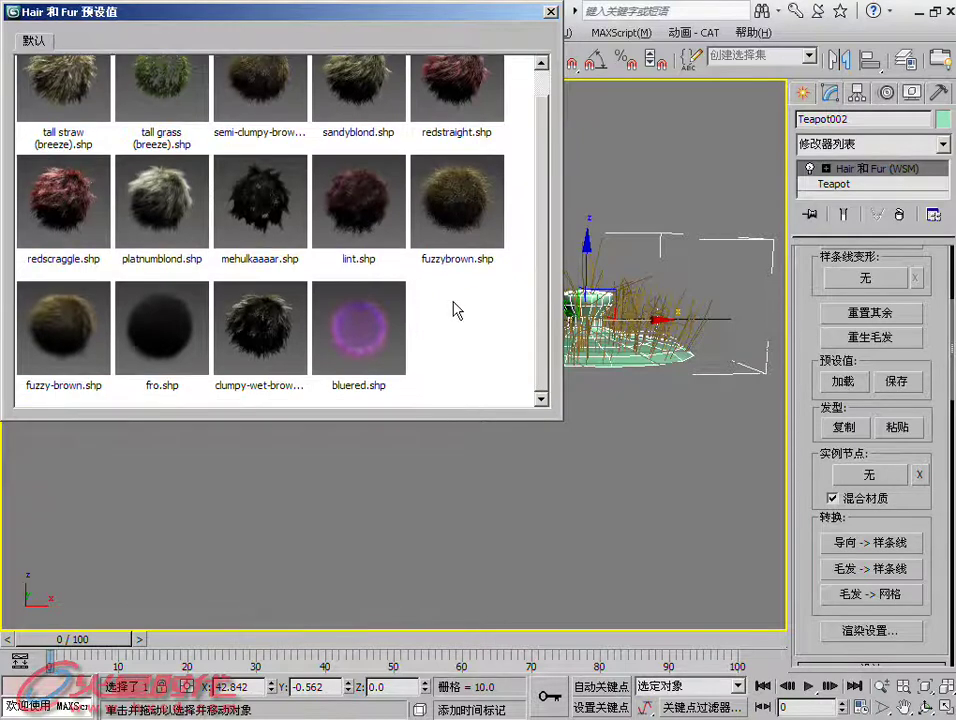
pyautogui.click(368, 345)
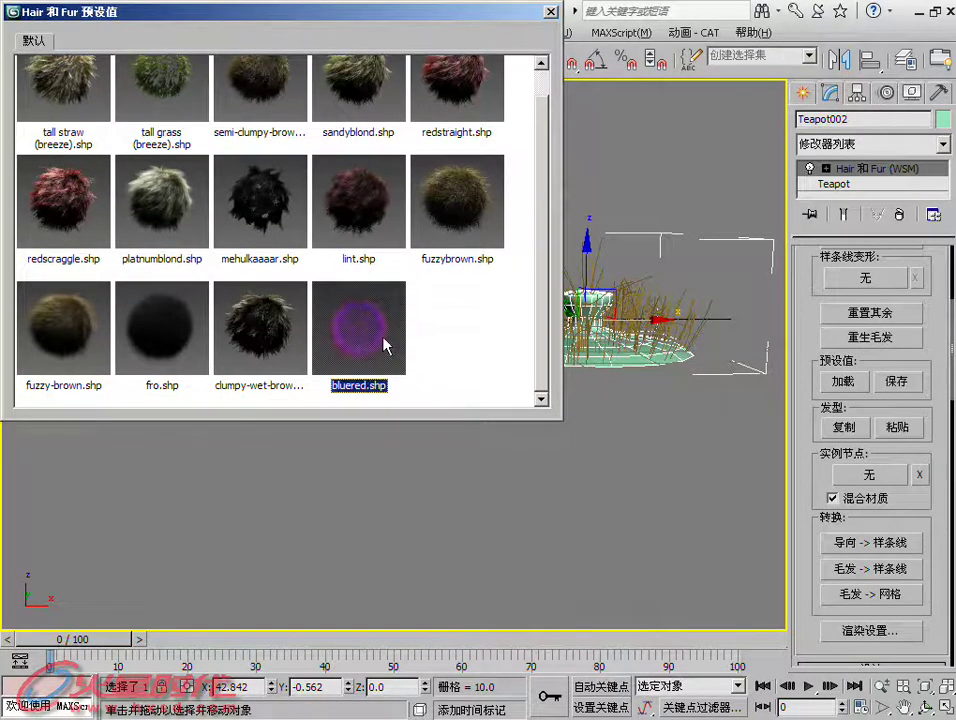
pyautogui.doubleClick(386, 345)
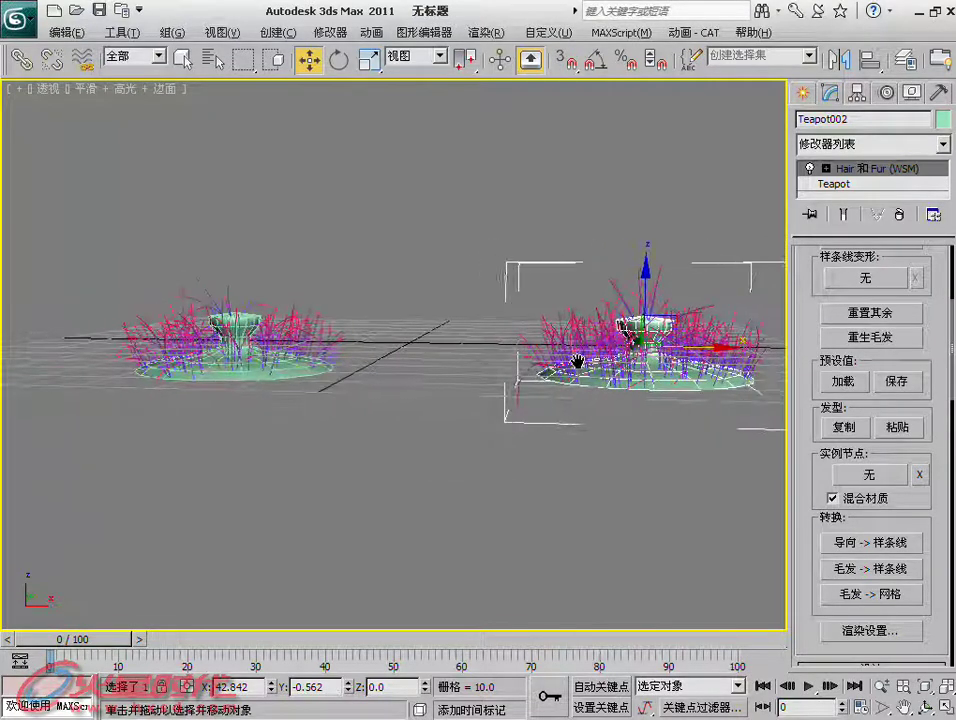
# - Select Teapot001 in a maximized Front view and enter the hair modifier's guide brushing
pyautogui.moveTo(545, 362); pyautogui.dragTo(593, 358, button='middle')
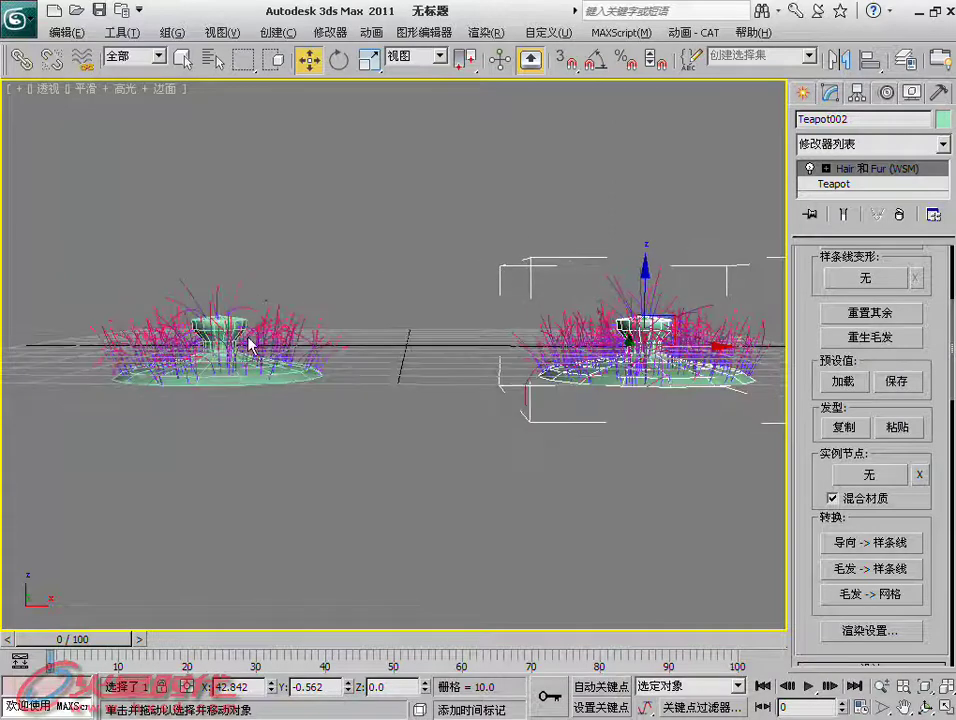
pyautogui.click(215, 330)
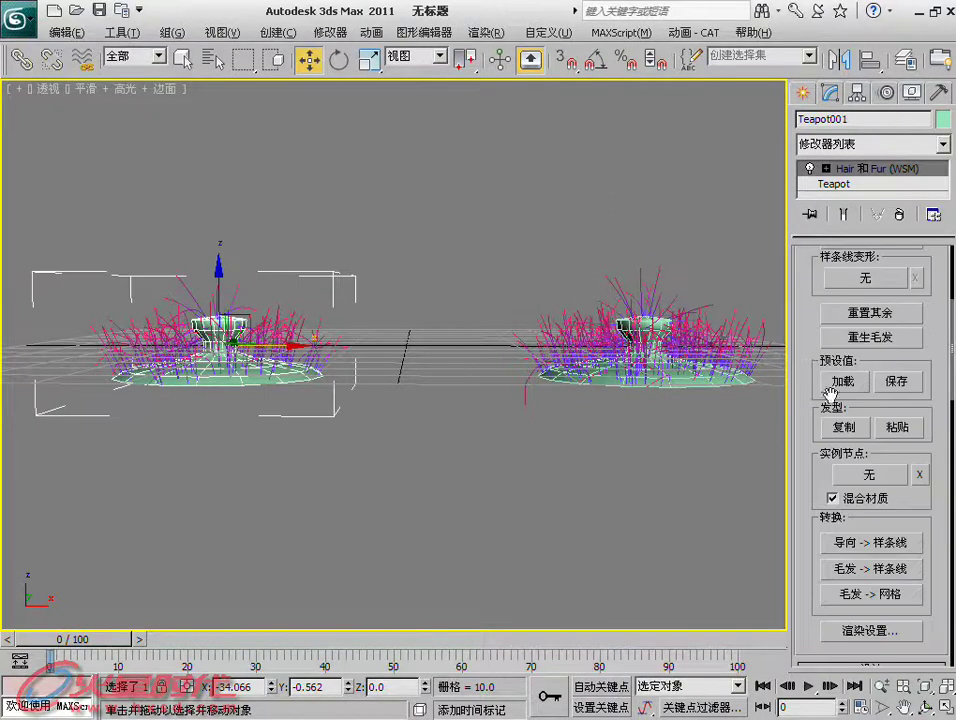
pyautogui.hotkey('alt', 'w')
pyautogui.rightClick(640, 260)
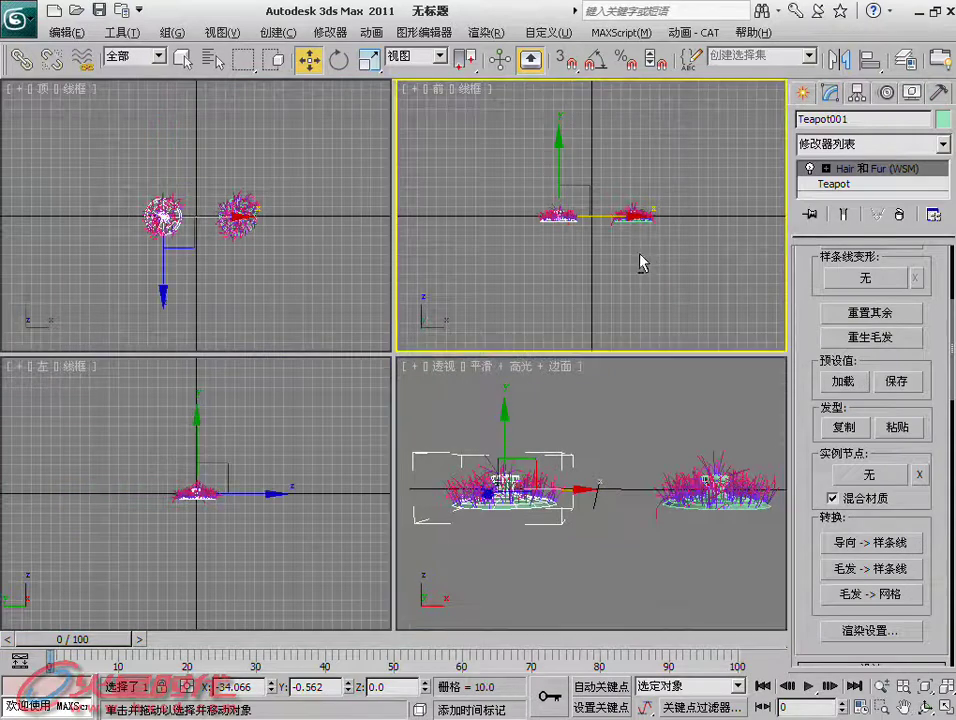
pyautogui.hotkey('alt', 'w')
pyautogui.scroll(3, 374, 305)
pyautogui.scroll(3, 374, 305)
pyautogui.scroll(-2, 410, 312)
pyautogui.click(826, 169)
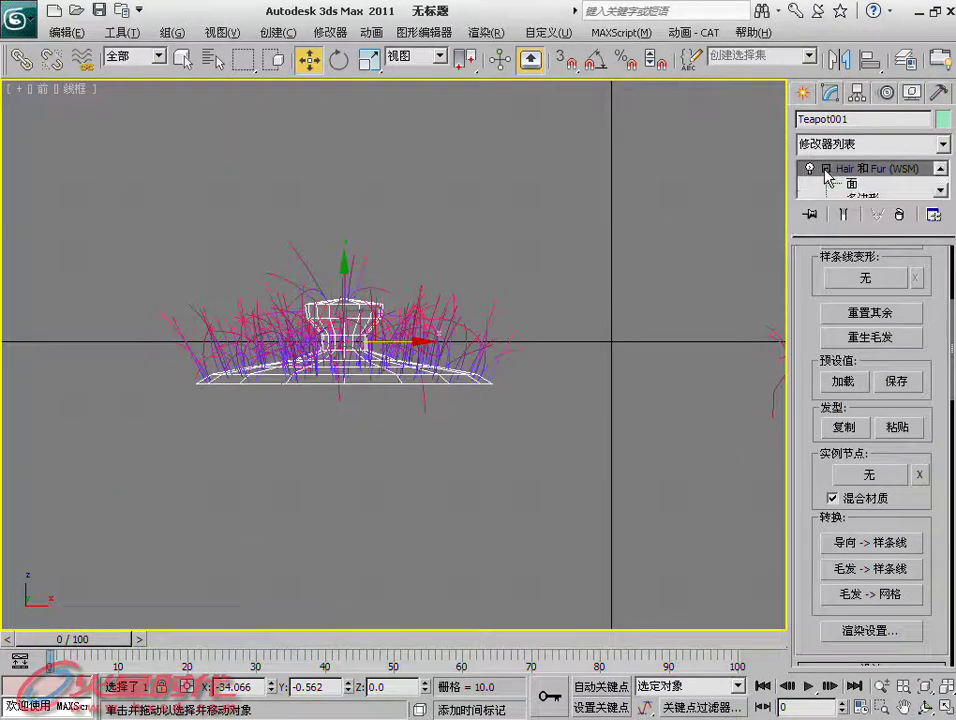
pyautogui.moveTo(828, 234); pyautogui.dragTo(848, 305)
pyautogui.click(857, 228)
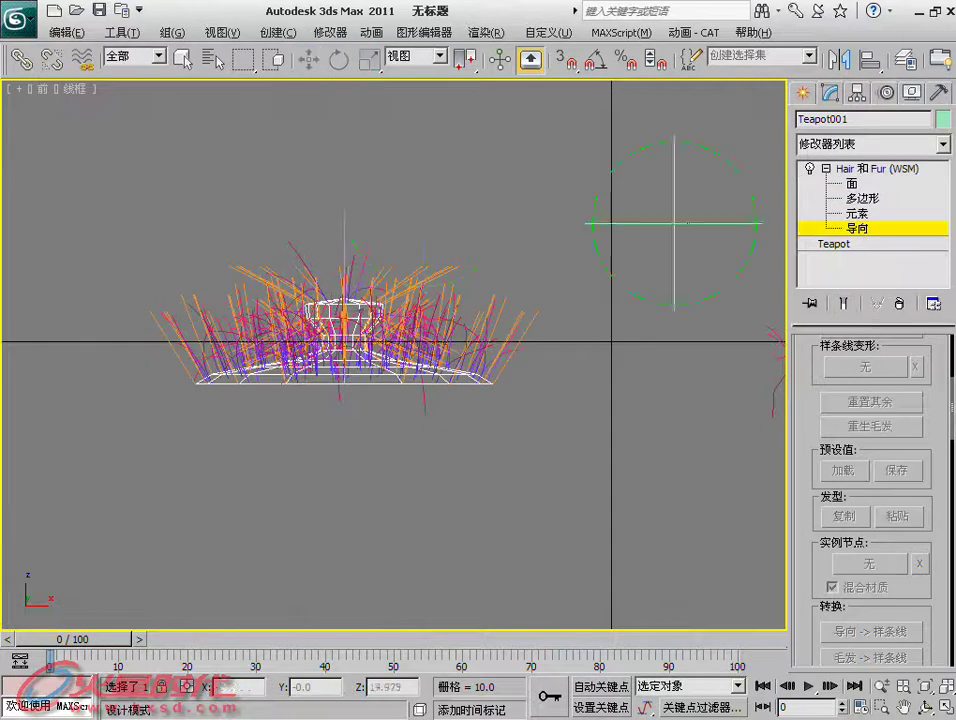
# - Comb Teapot001's guide hairs outward on both sides and over the lid top
pyautogui.moveTo(523, 298); pyautogui.dragTo(560, 337)
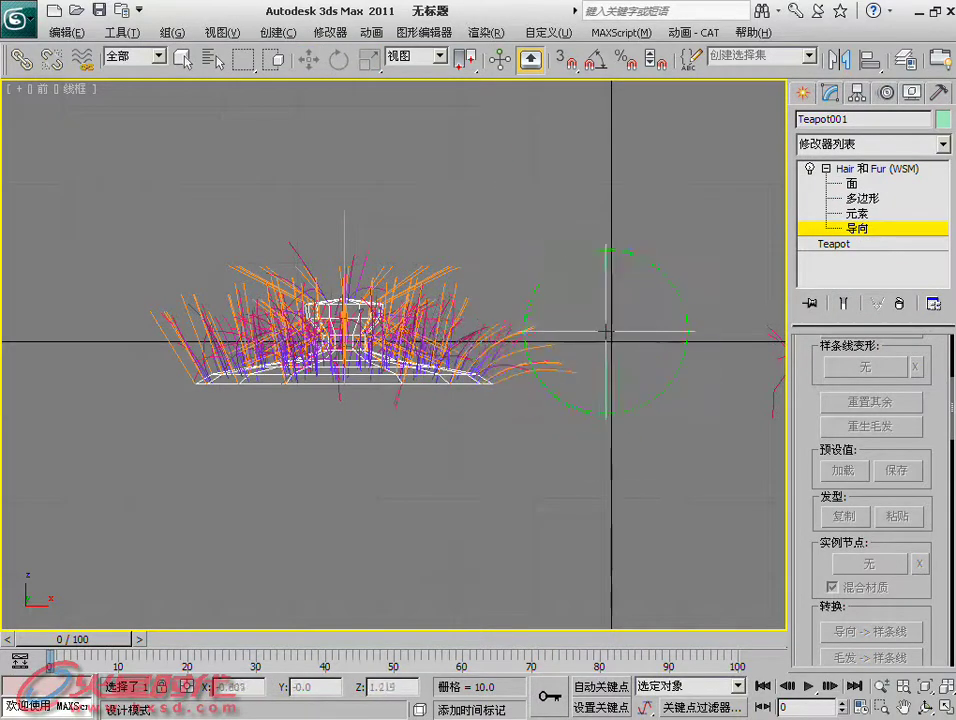
pyautogui.moveTo(125, 310)
pyautogui.mouseDown()
pyautogui.moveTo(268, 241)
pyautogui.moveTo(305, 200)
pyautogui.moveTo(394, 210)
pyautogui.moveTo(371, 198)
pyautogui.mouseUp()
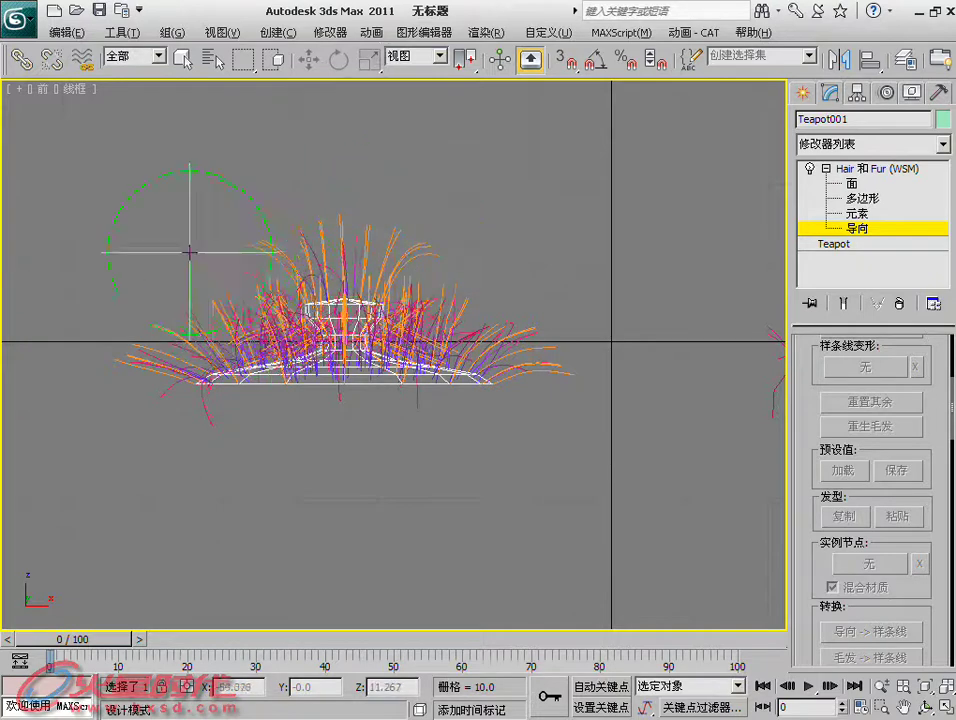
pyautogui.moveTo(188, 262); pyautogui.dragTo(64, 448)
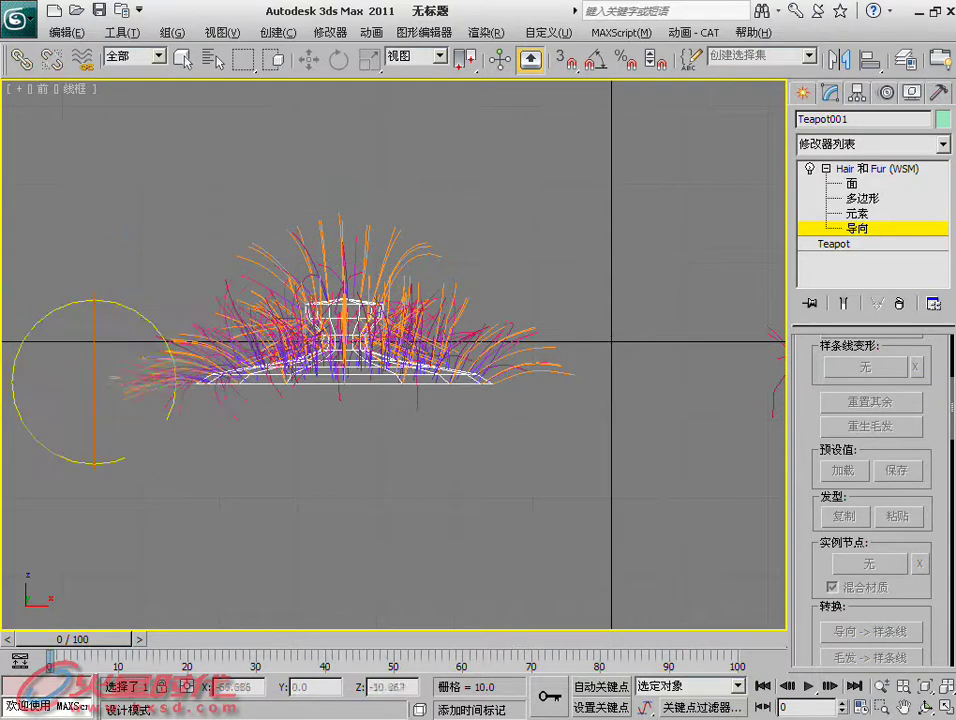
pyautogui.moveTo(617, 383)
pyautogui.mouseDown()
pyautogui.moveTo(405, 257)
pyautogui.moveTo(465, 267)
pyautogui.moveTo(475, 281)
pyautogui.moveTo(490, 275)
pyautogui.mouseUp()
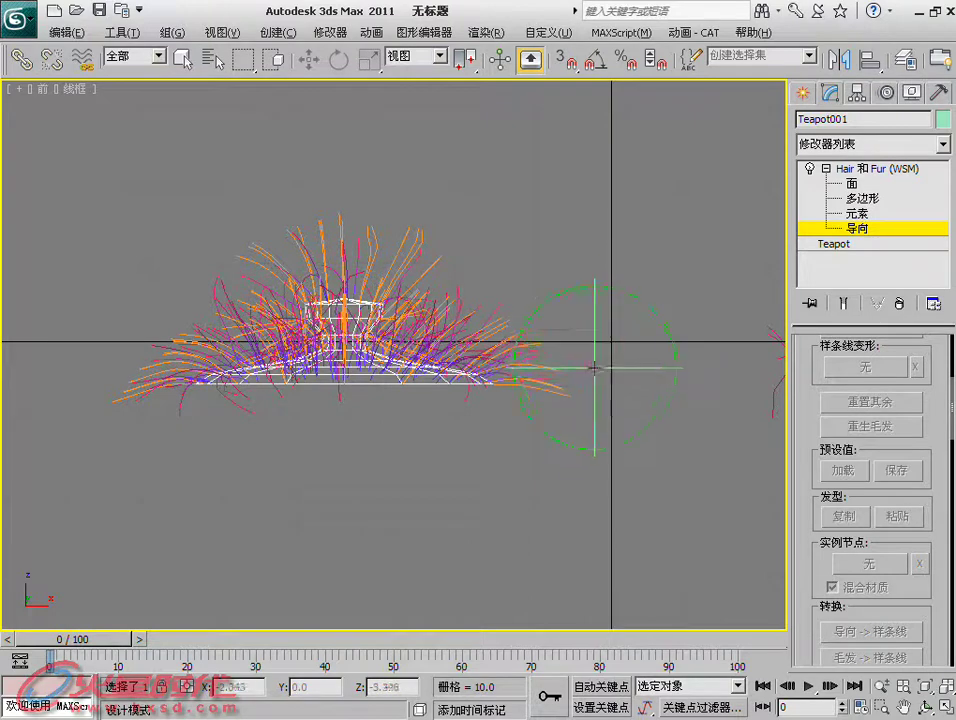
pyautogui.hotkey('alt', 'w')
pyautogui.rightClick(580, 450)
pyautogui.hotkey('alt', 'w')
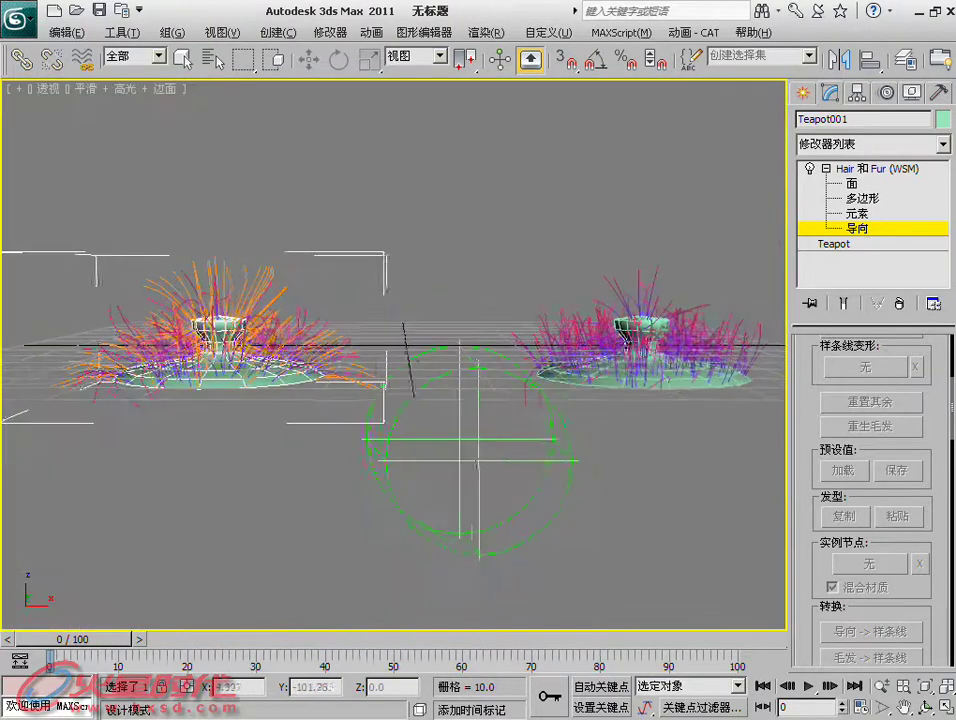
pyautogui.click(841, 170)
# - Finish combing and browse the stored hair presets, closing the browser without loading any
pyautogui.click(841, 170)
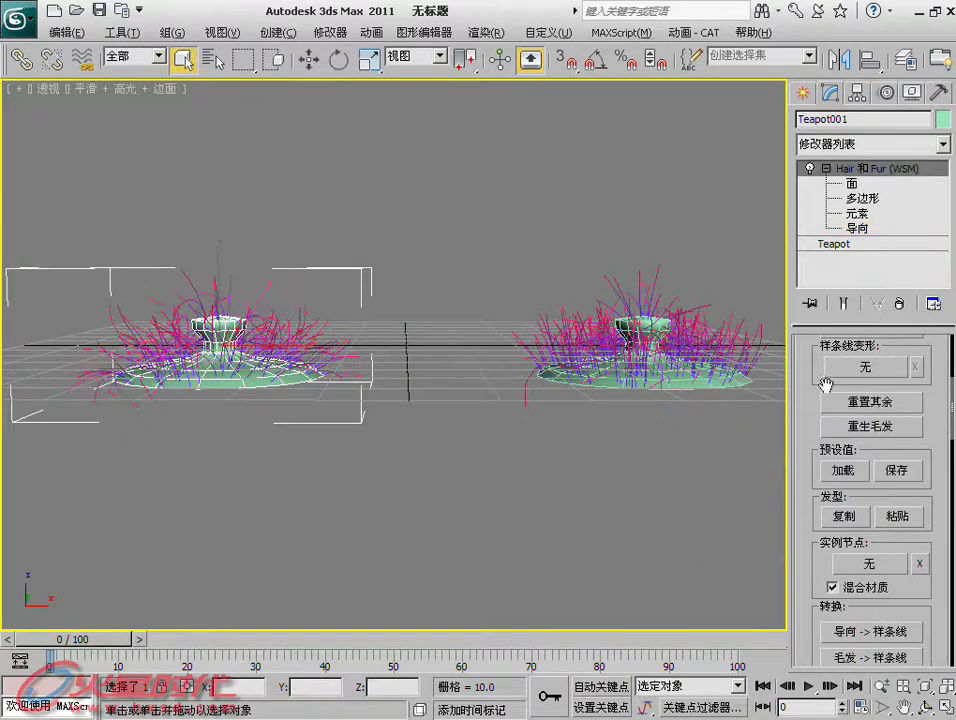
pyautogui.scroll(-3, 805, 360)
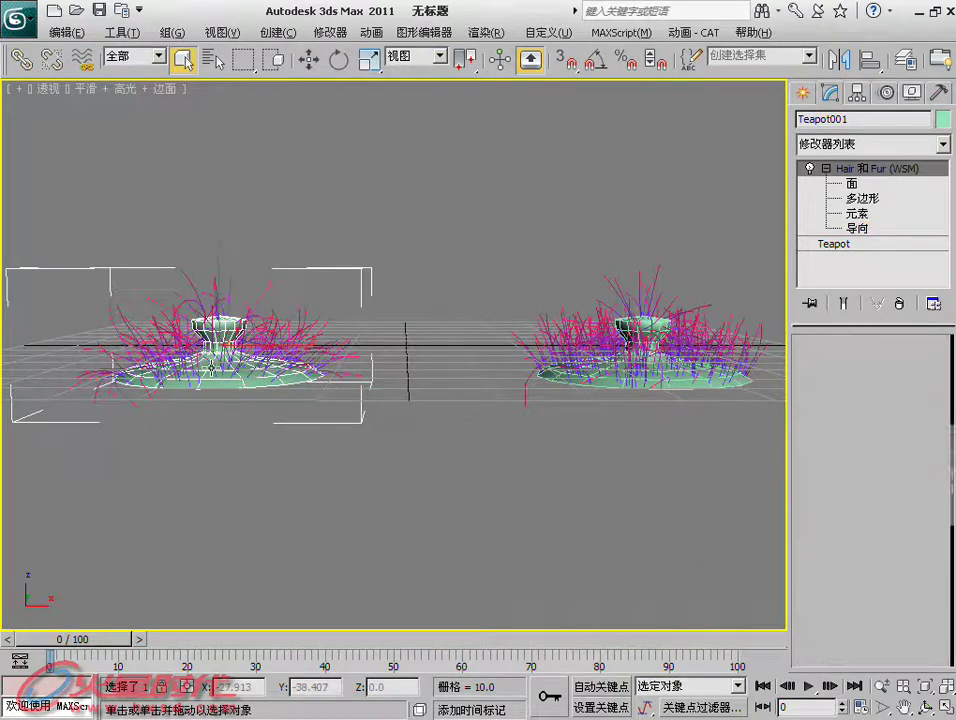
pyautogui.click(829, 405)
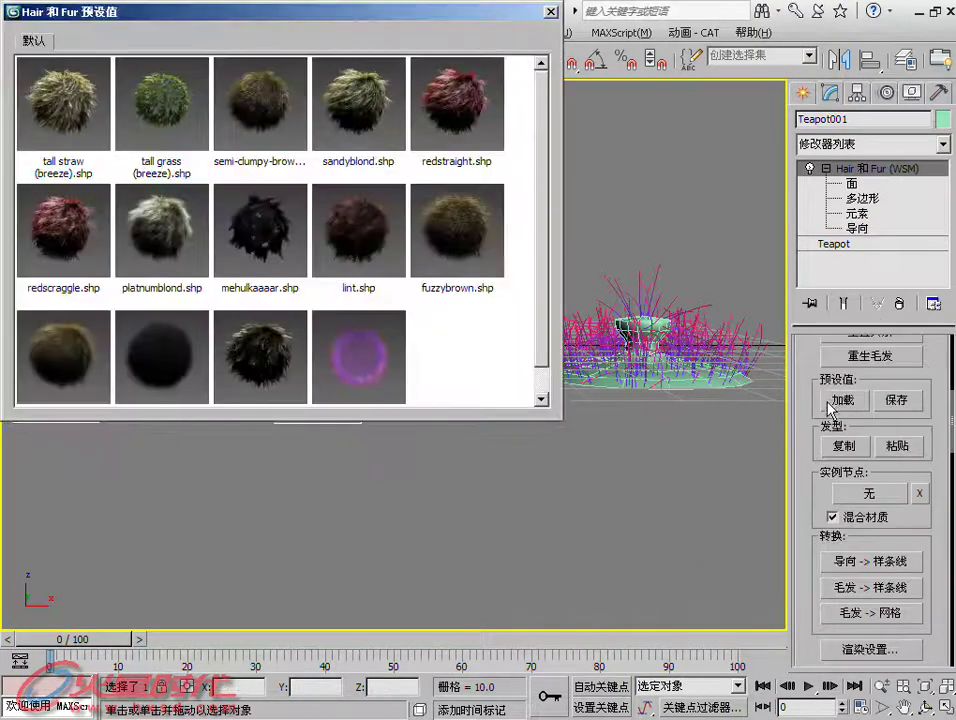
pyautogui.click(547, 11)
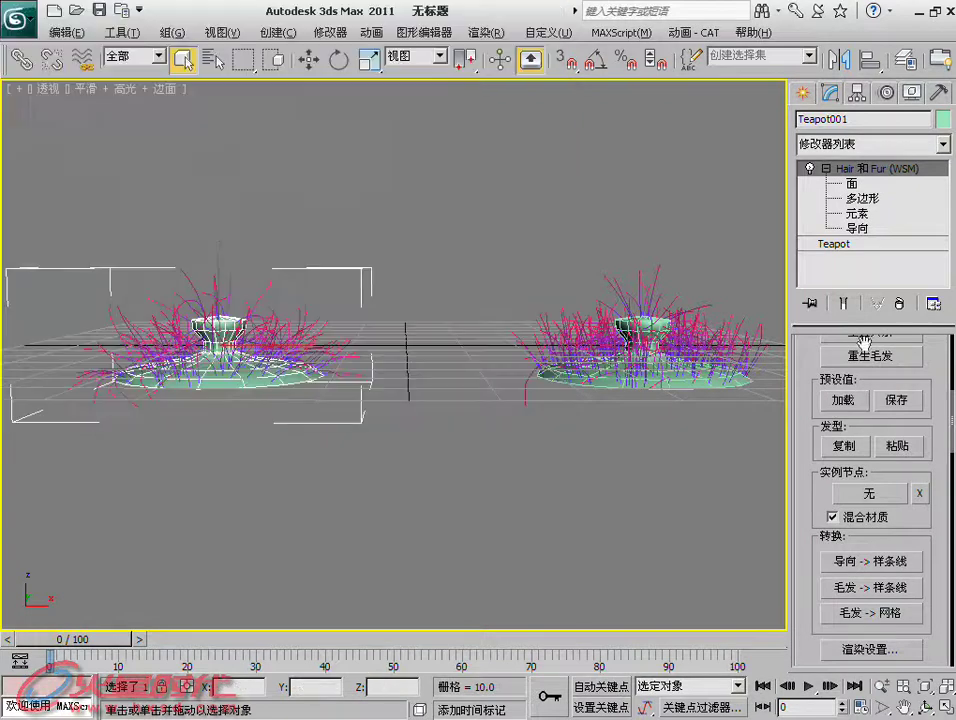
# - Save Teapot001's current red-blue hair style as a new preset named 'modify'
pyautogui.click(893, 400)
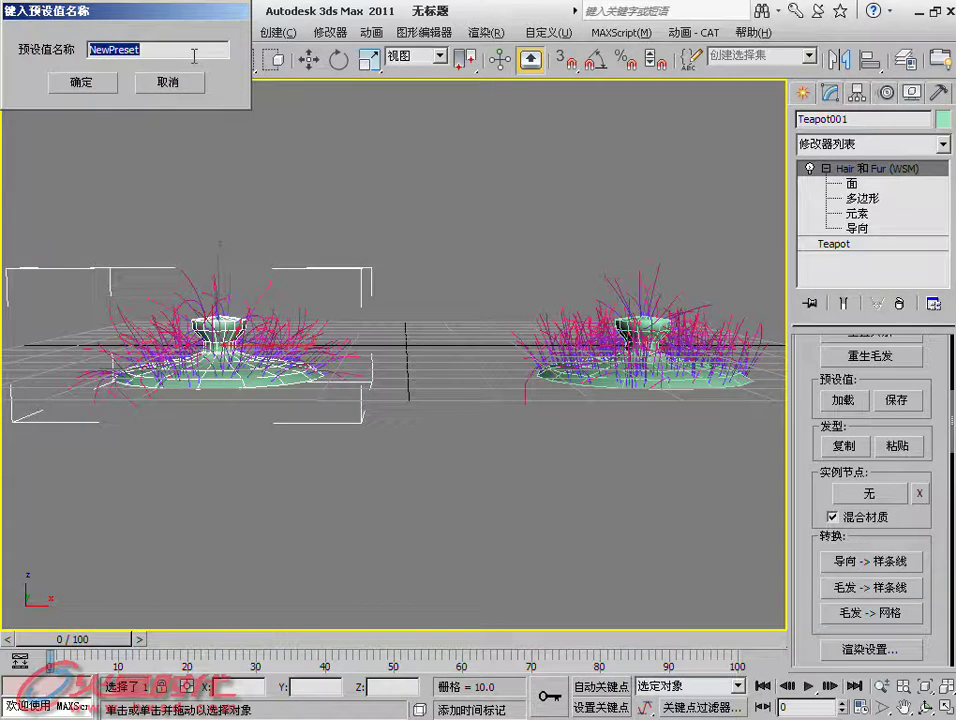
pyautogui.write('modify')
pyautogui.press('Return')
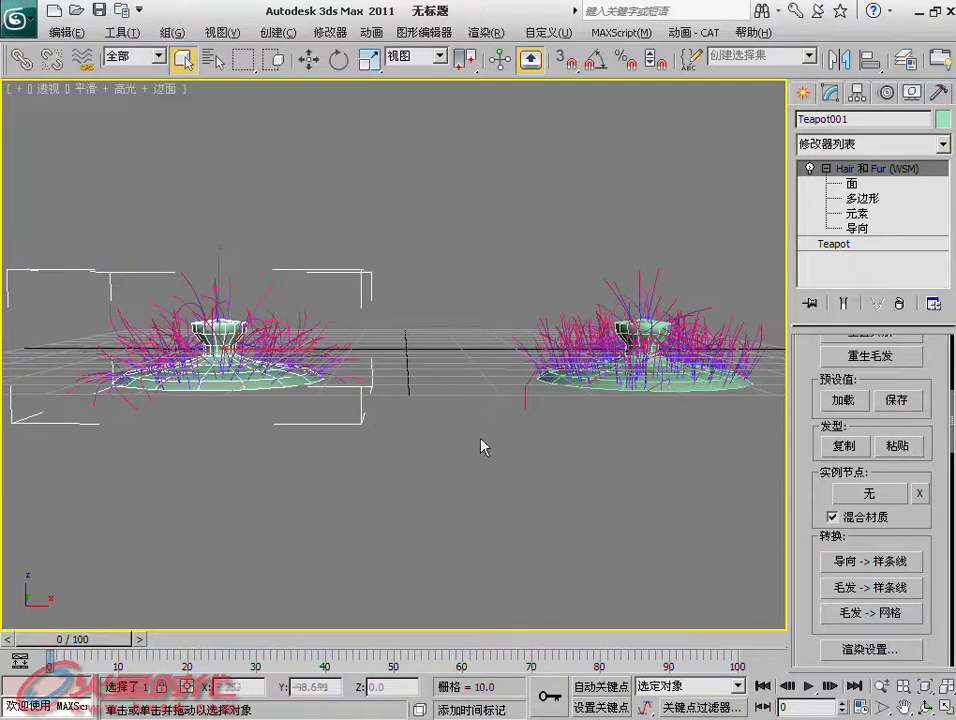
# - Load the modify.shp preset onto Teapot002 so the right lid grows the red-blue fur
pyautogui.click(623, 387)
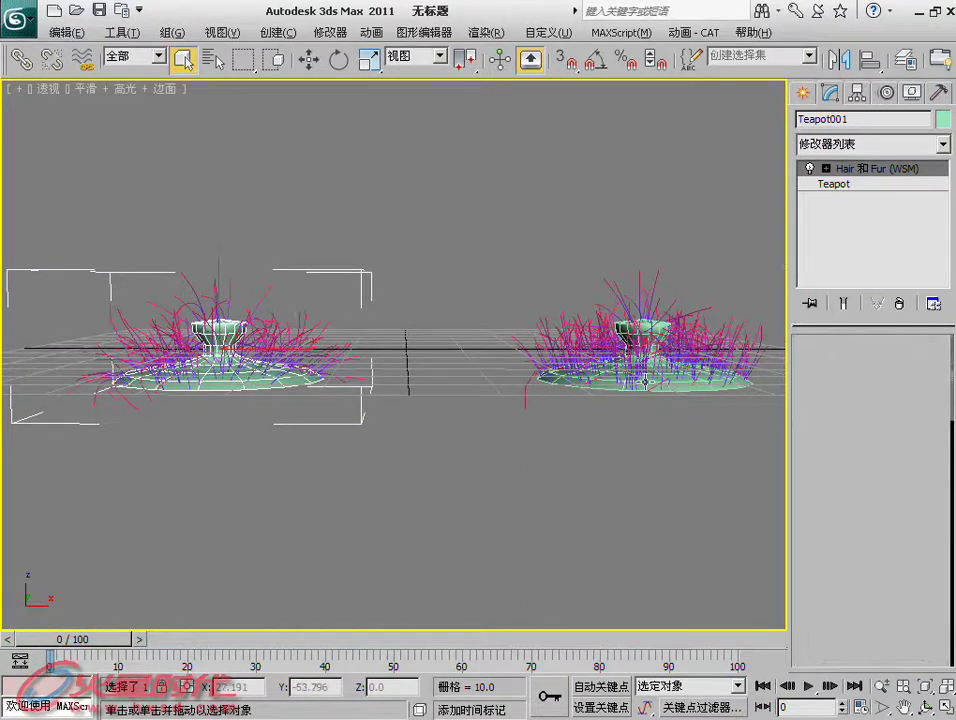
pyautogui.click(843, 399)
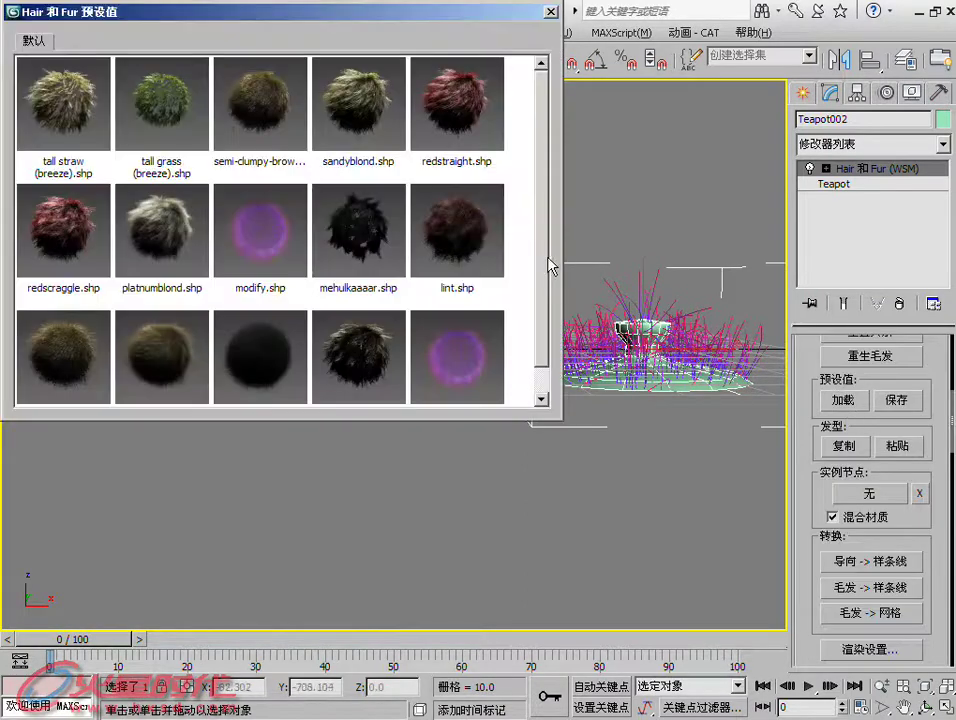
pyautogui.scroll(-1, 550, 300)
pyautogui.click(249, 228)
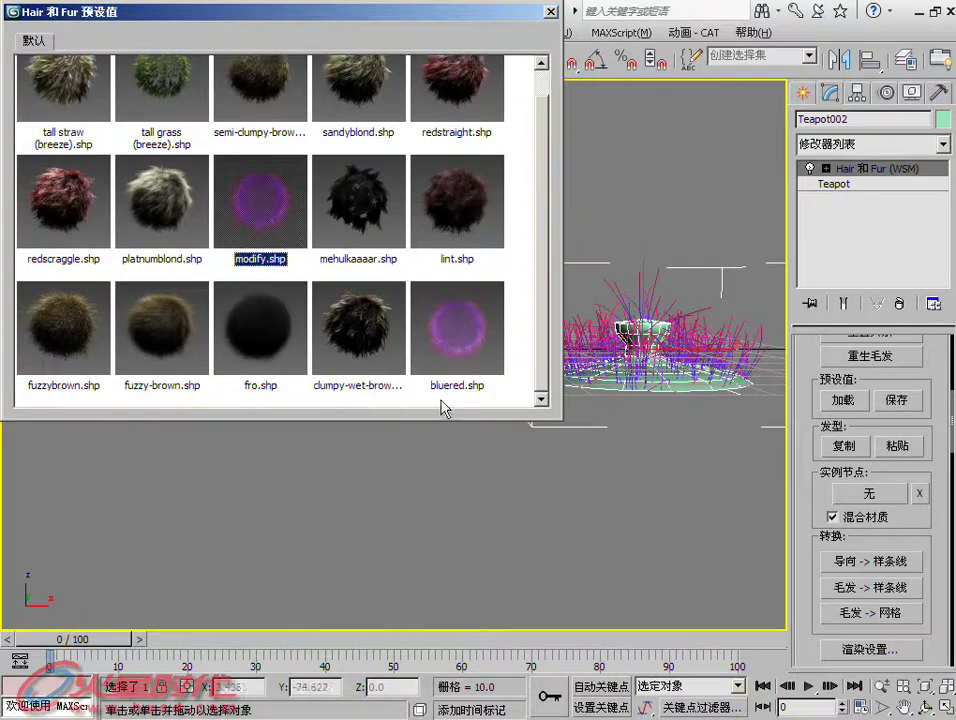
pyautogui.doubleClick(265, 221)
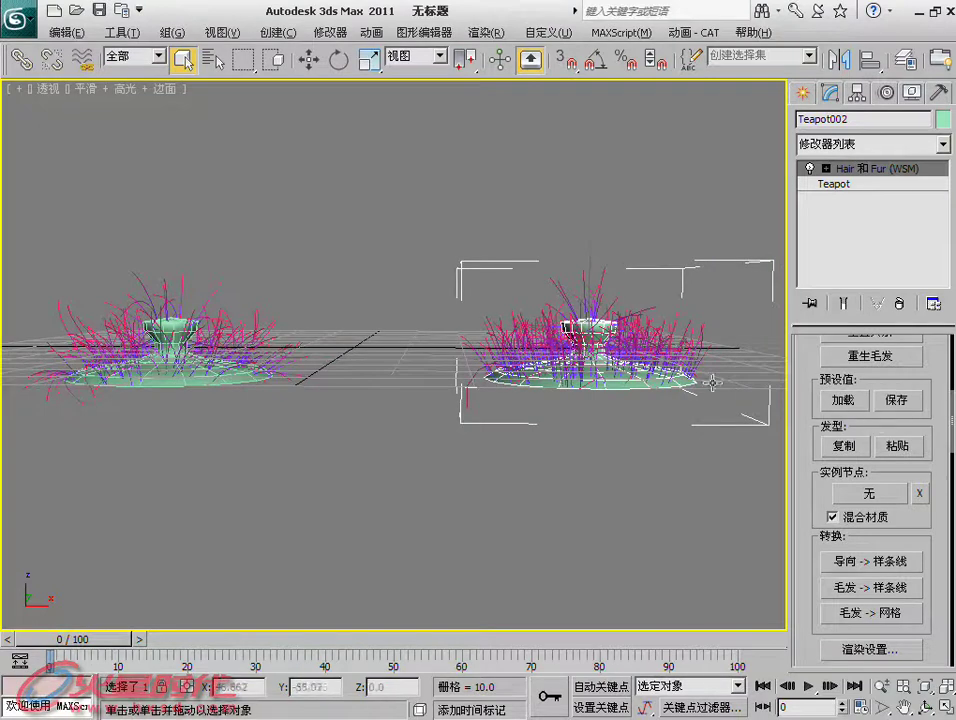
pyautogui.keyDown('alt'); pyautogui.moveTo(613, 363); pyautogui.dragTo(620, 368, button='middle'); pyautogui.keyUp('alt')
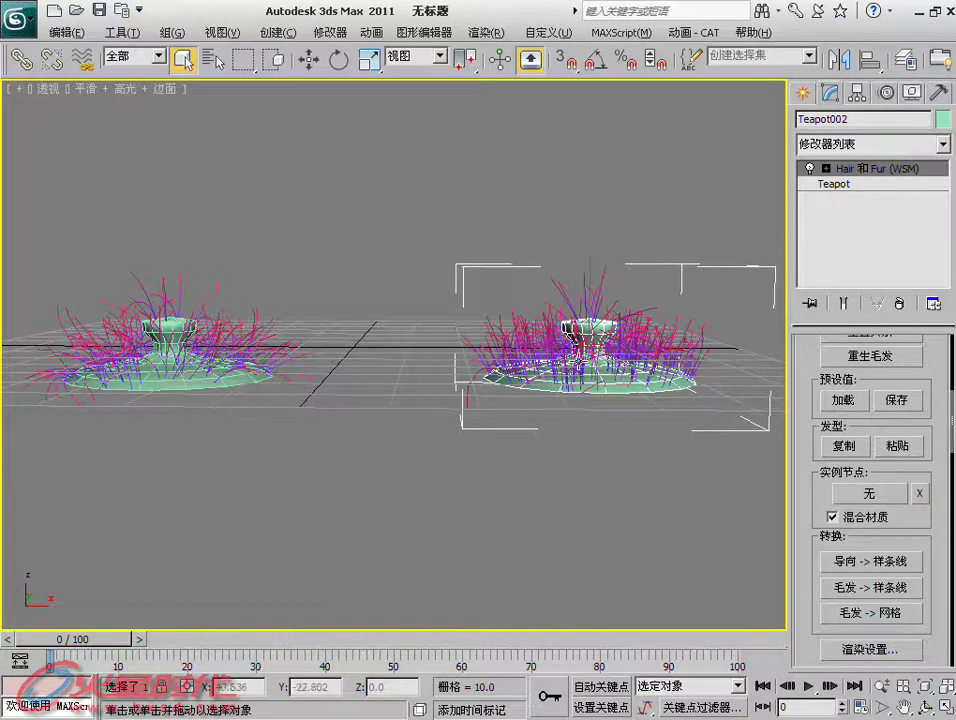
pyautogui.moveTo(630, 362); pyautogui.dragTo(617, 352, button='middle')
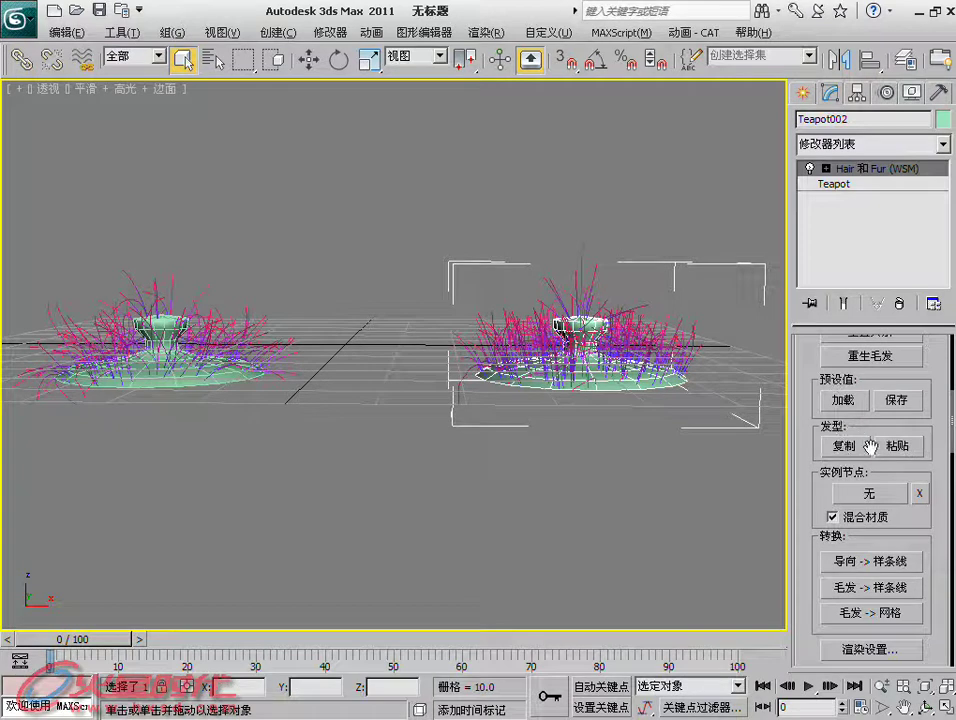
# - Copy Teapot001's hair style and paste it onto Teapot002
pyautogui.click(179, 378)
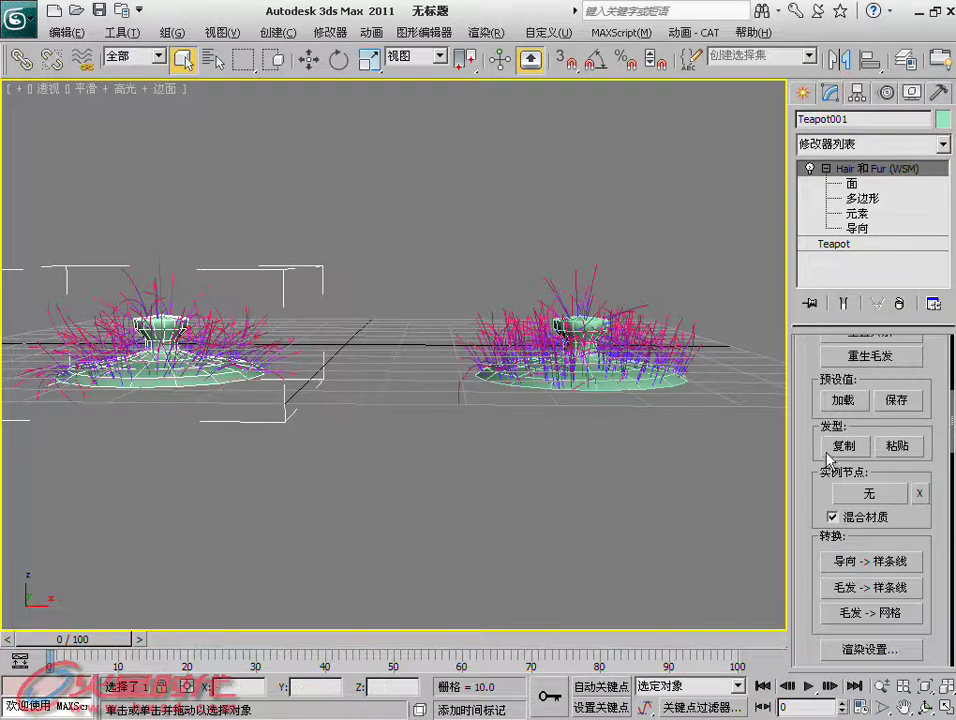
pyautogui.click(842, 451)
pyautogui.click(614, 382)
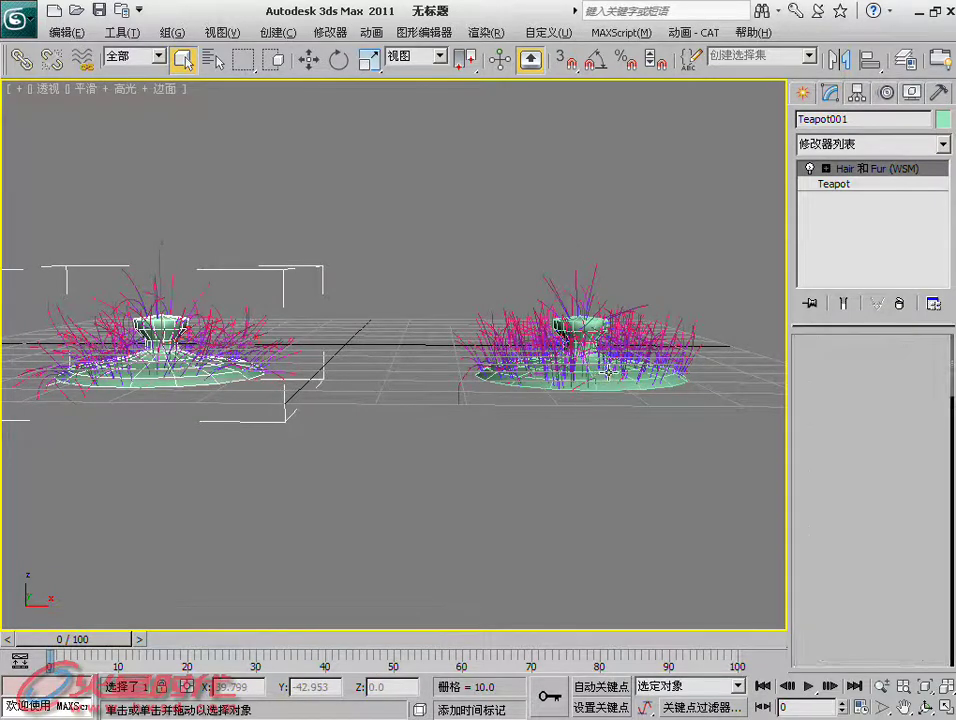
pyautogui.keyDown('alt'); pyautogui.moveTo(614, 382); pyautogui.dragTo(508, 369, button='middle'); pyautogui.keyUp('alt')
pyautogui.click(897, 449)
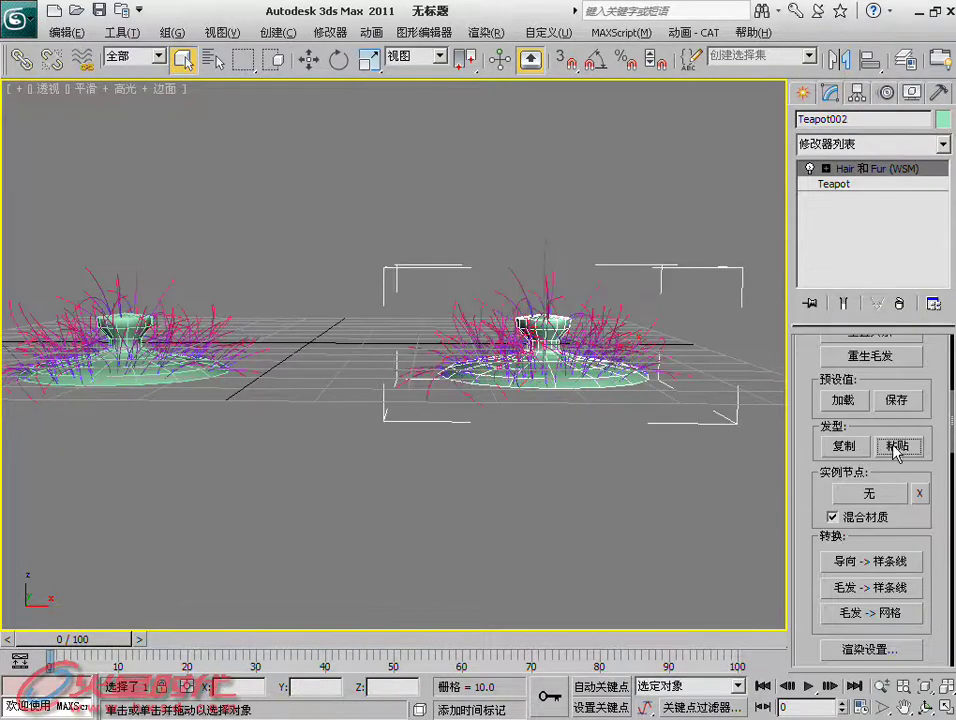
# - Adjust the viewport, then switch to the C:\Program Files\Autodesk\3ds Max 2011 folder in Explorer
pyautogui.moveTo(604, 412)
pyautogui.mouseDown(button='middle')
pyautogui.moveTo(612, 412)
pyautogui.moveTo(607, 405)
pyautogui.moveTo(548, 440)
pyautogui.moveTo(455, 420)
pyautogui.mouseUp(button='middle')
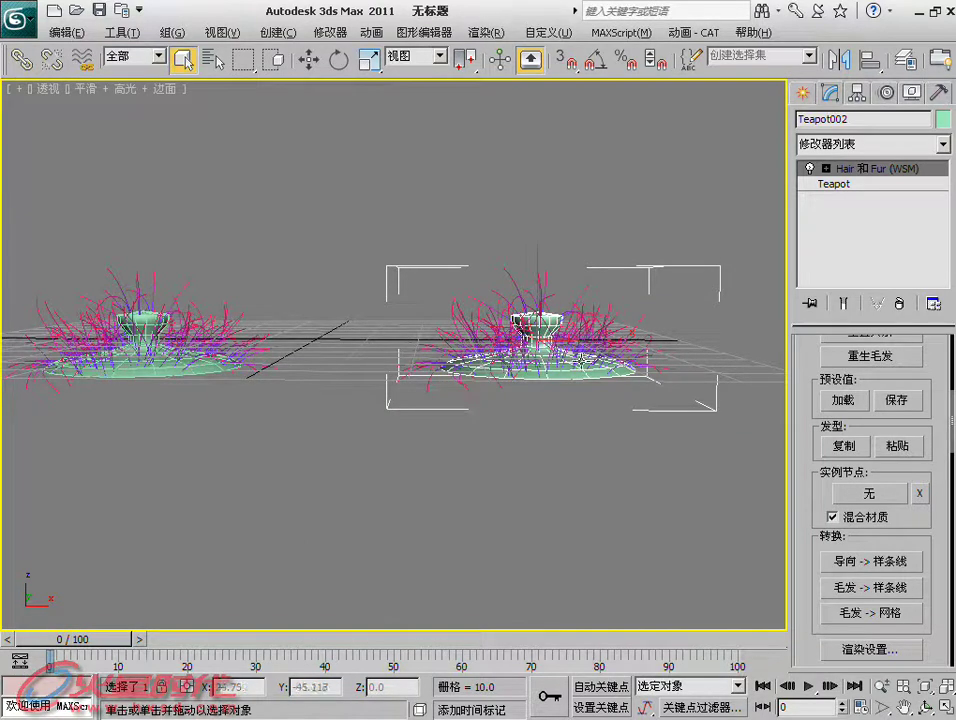
pyautogui.keyDown('alt'); pyautogui.moveTo(502, 369); pyautogui.dragTo(529, 388, button='middle'); pyautogui.keyUp('alt')
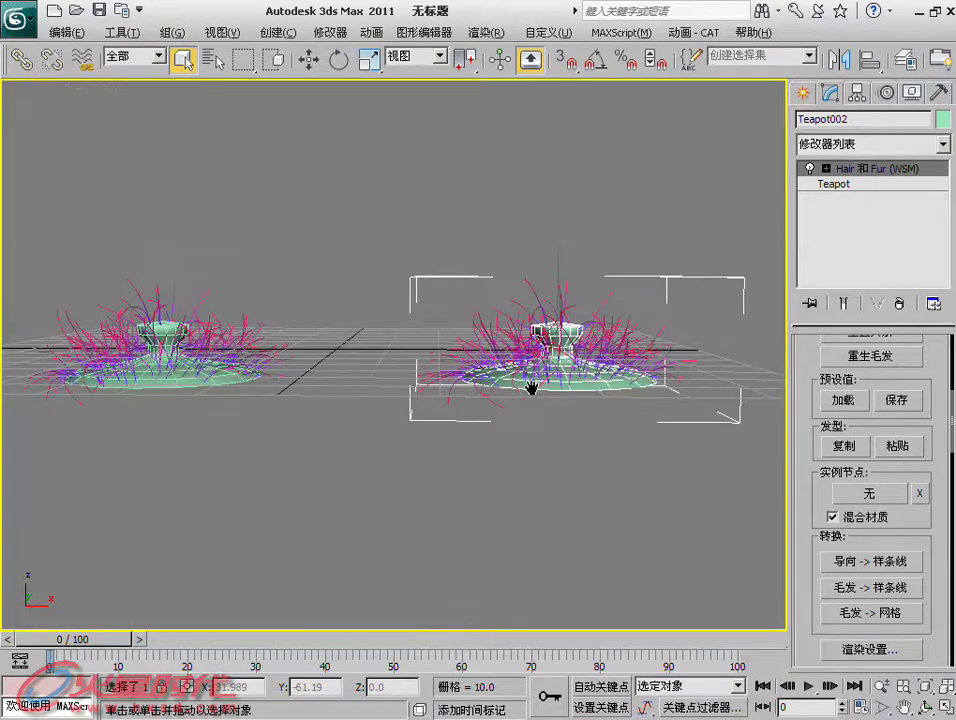
pyautogui.moveTo(437, 412)
pyautogui.mouseDown(button='middle')
pyautogui.moveTo(458, 407)
pyautogui.moveTo(467, 416)
pyautogui.mouseUp(button='middle')
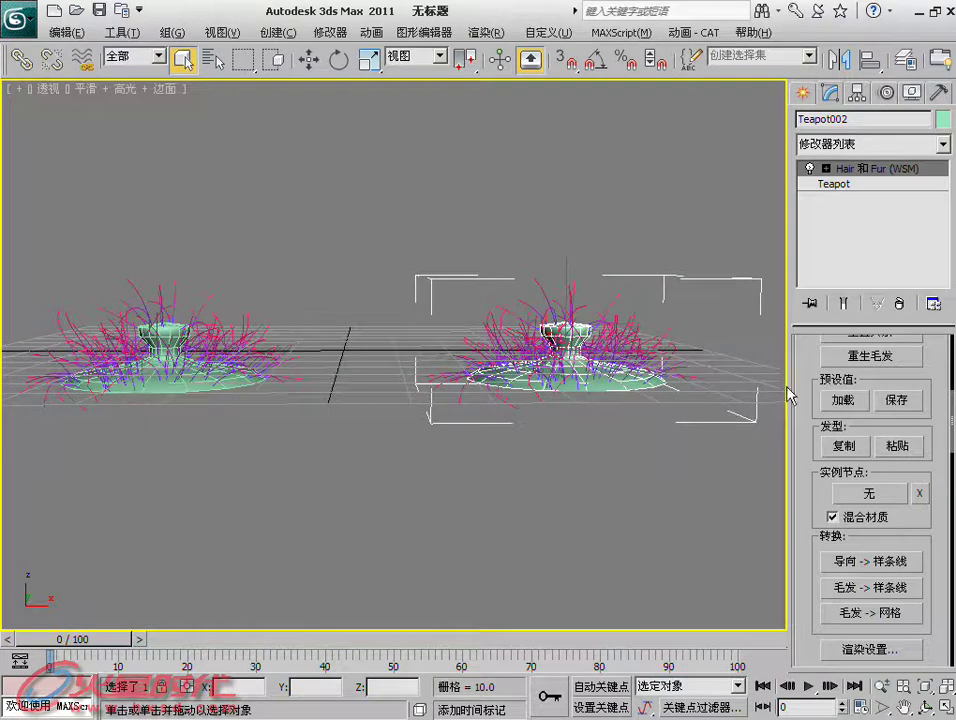
pyautogui.hotkey('alt', 'Tab')
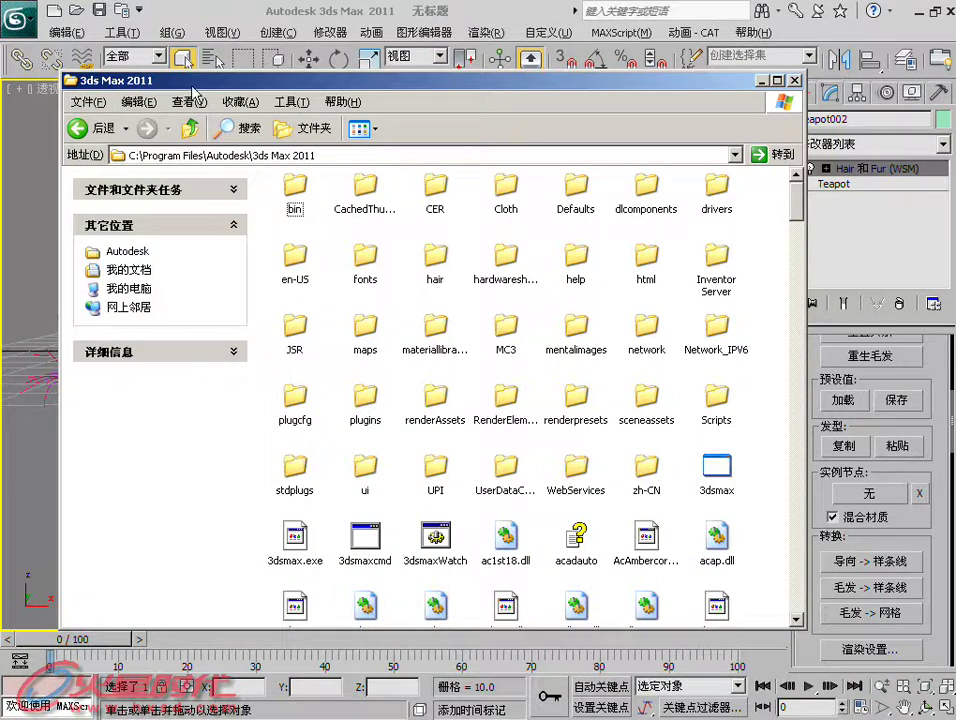
# - Move the Explorer window left and open the hair\presets folder
pyautogui.moveTo(192, 90); pyautogui.dragTo(174, 101)
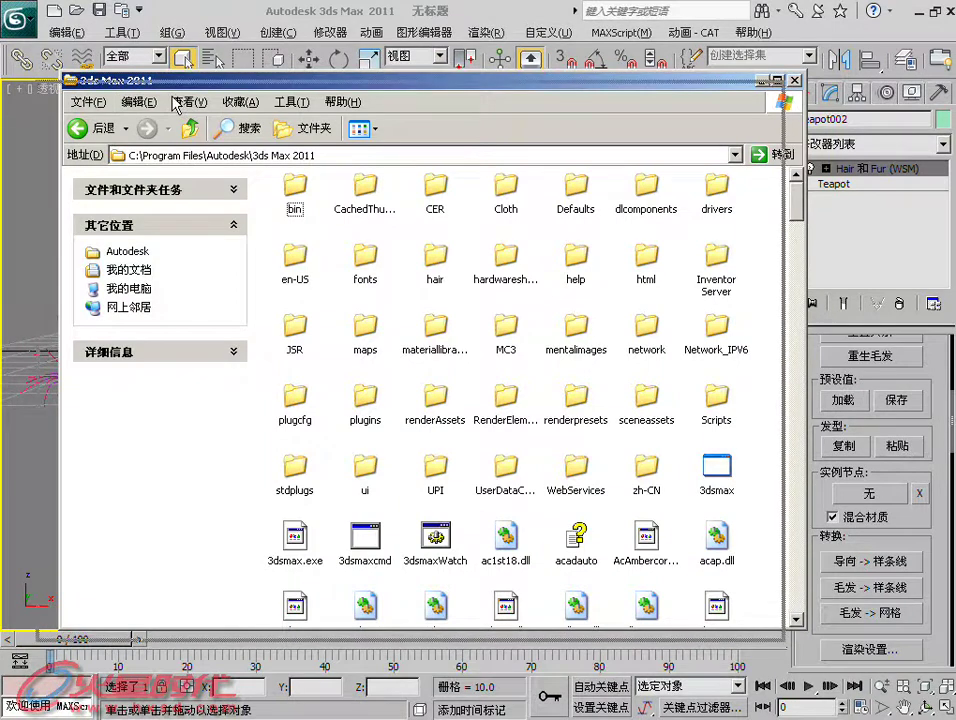
pyautogui.moveTo(36, 93); pyautogui.dragTo(7, 93)
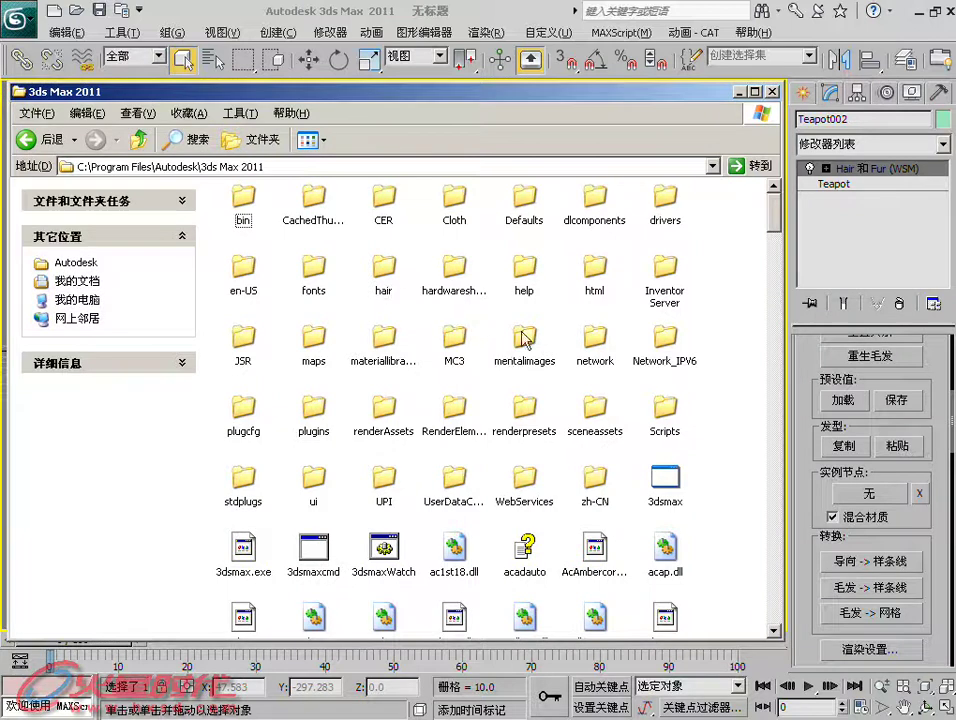
pyautogui.click(378, 285)
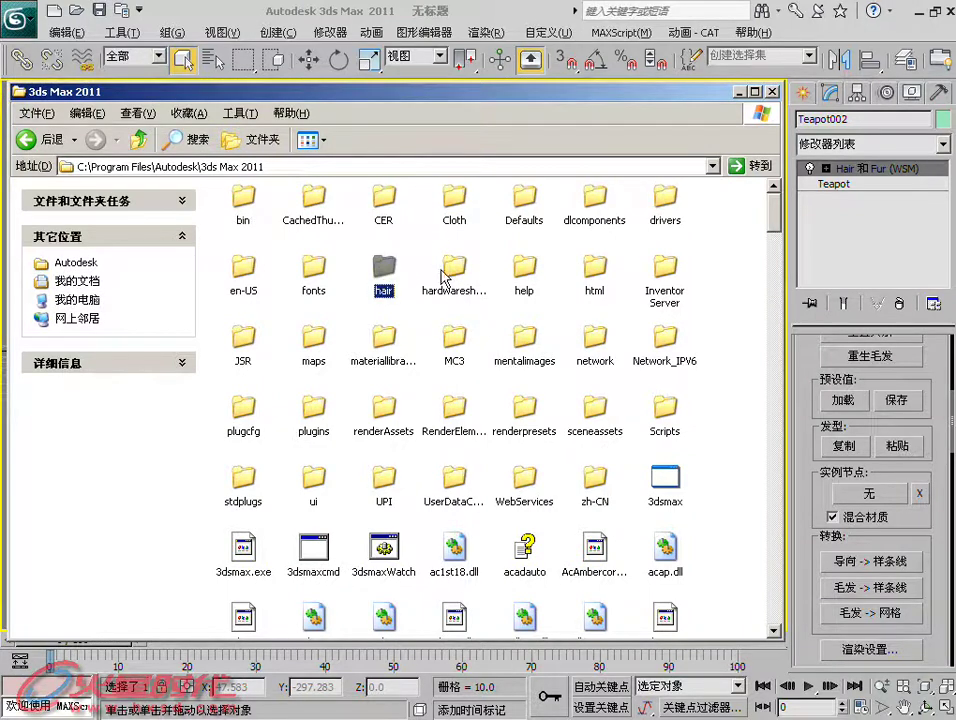
pyautogui.doubleClick(381, 279)
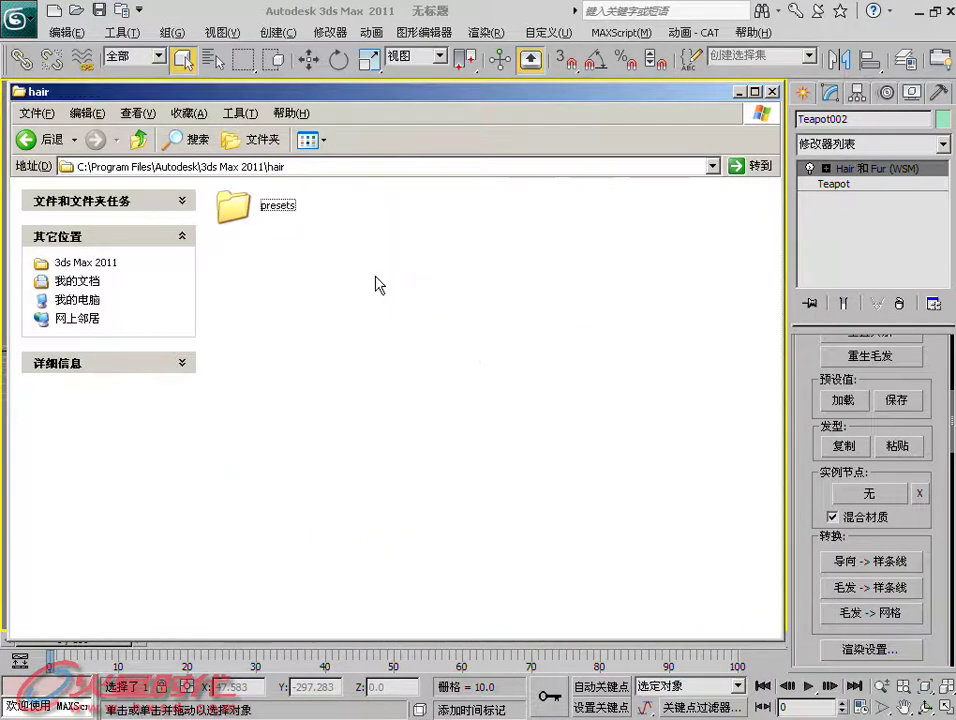
pyautogui.doubleClick(266, 210)
# - Show the preset files in Details view sorted by Modified date
pyautogui.click(311, 141)
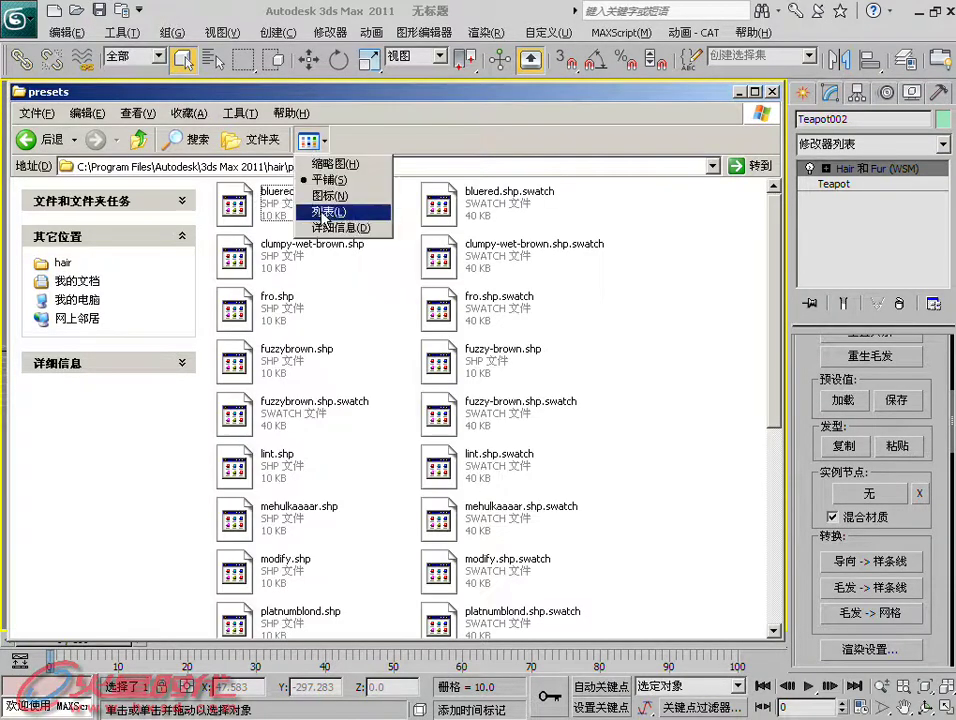
pyautogui.click(340, 227)
pyautogui.rightClick(378, 231)
pyautogui.moveTo(460, 289)
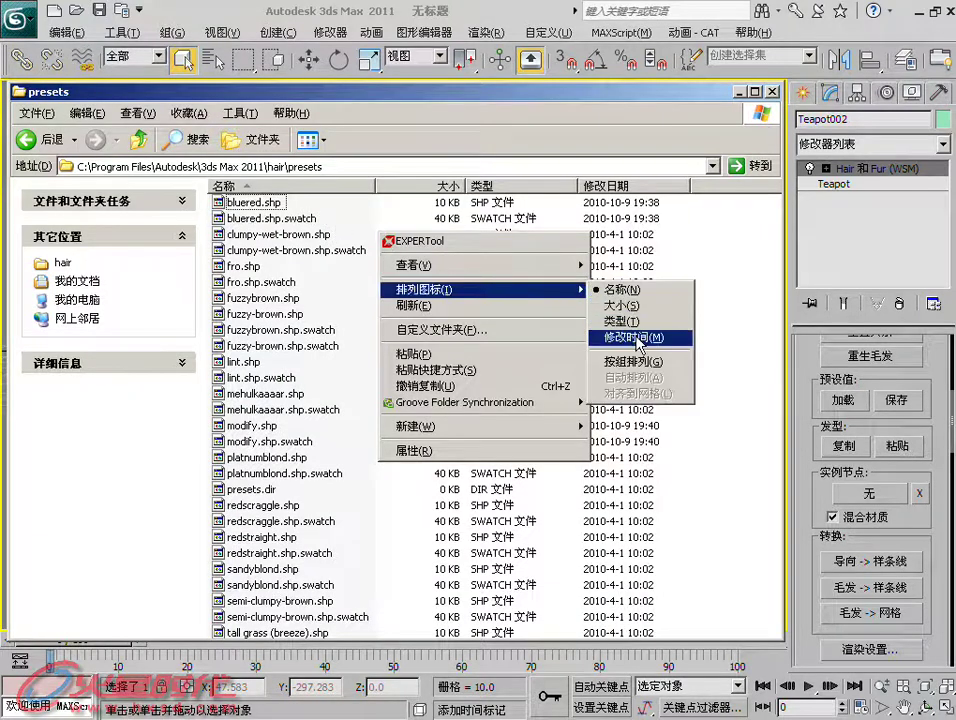
pyautogui.click(636, 334)
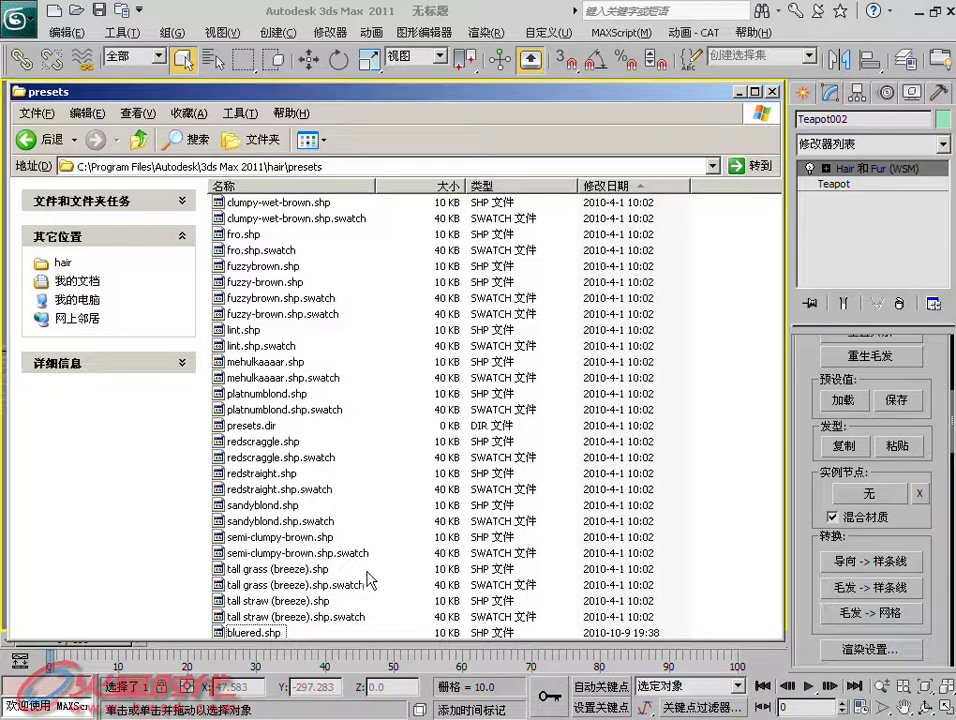
# - Select both bluered.shp and modify.shp at the list's bottom, then widen the Explorer window
pyautogui.click(260, 632)
pyautogui.scroll(-2, 300, 610)
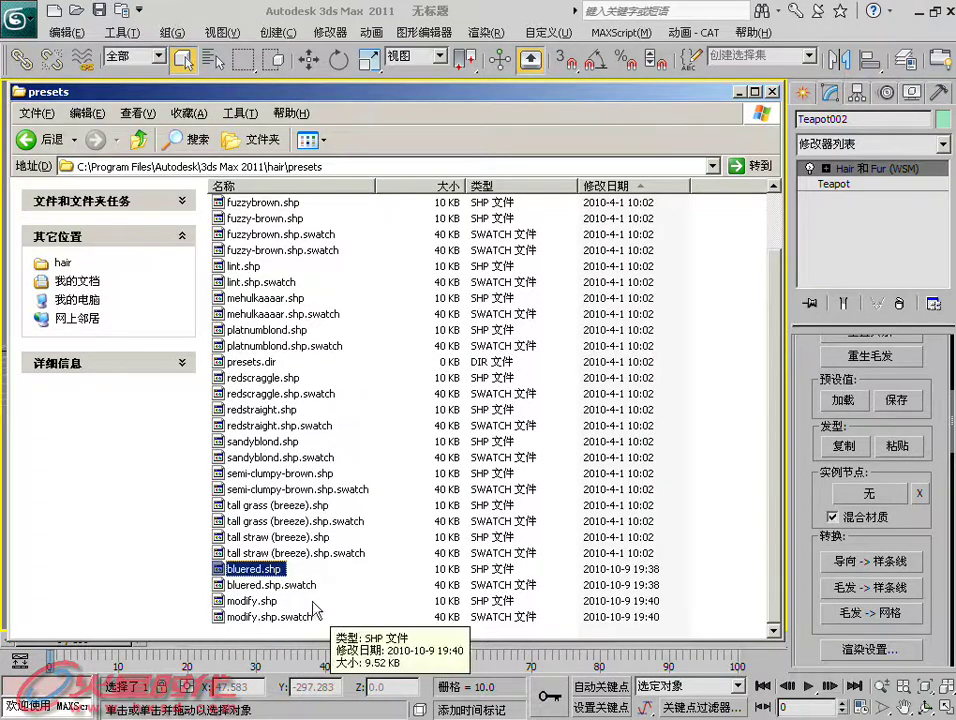
pyautogui.click(246, 601)
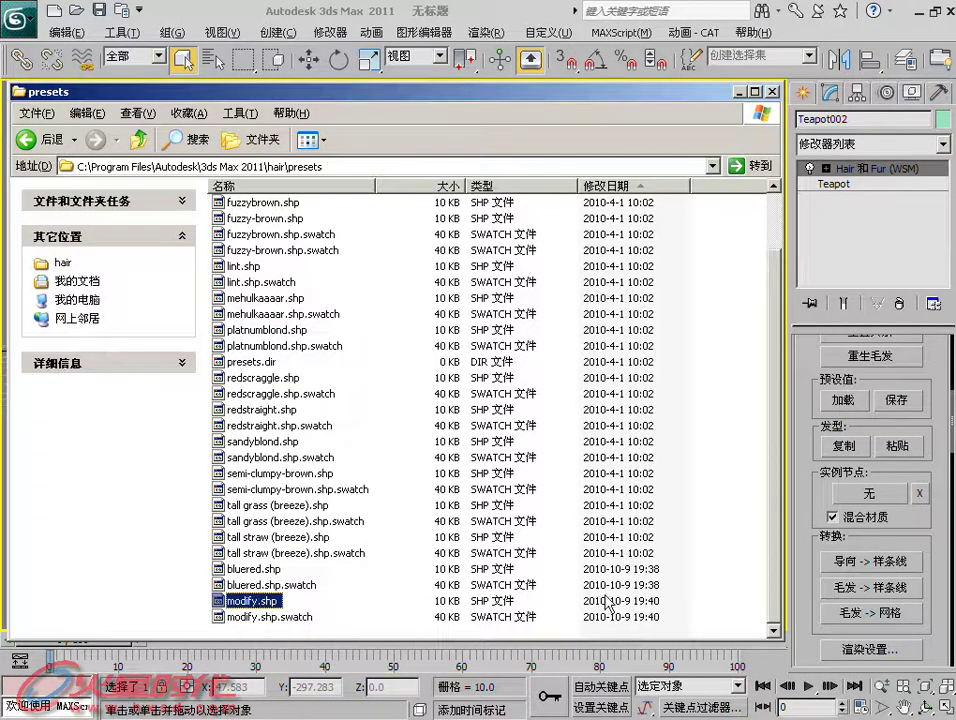
pyautogui.keyDown('ctrl'); pyautogui.click(261, 570); pyautogui.keyUp('ctrl')
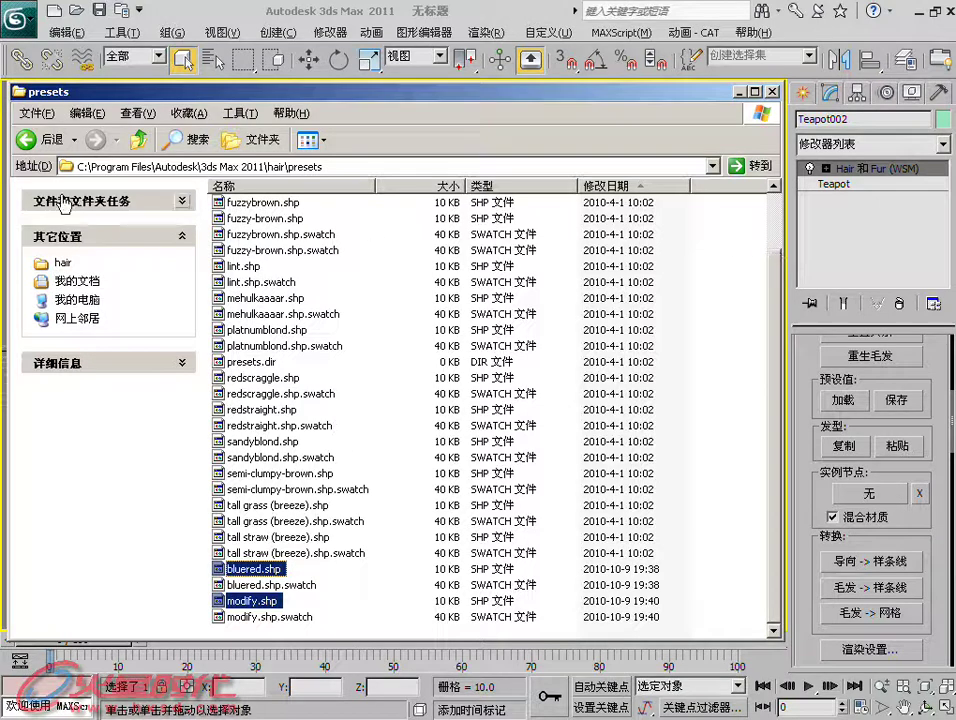
pyautogui.moveTo(8, 177); pyautogui.dragTo(2, 178)
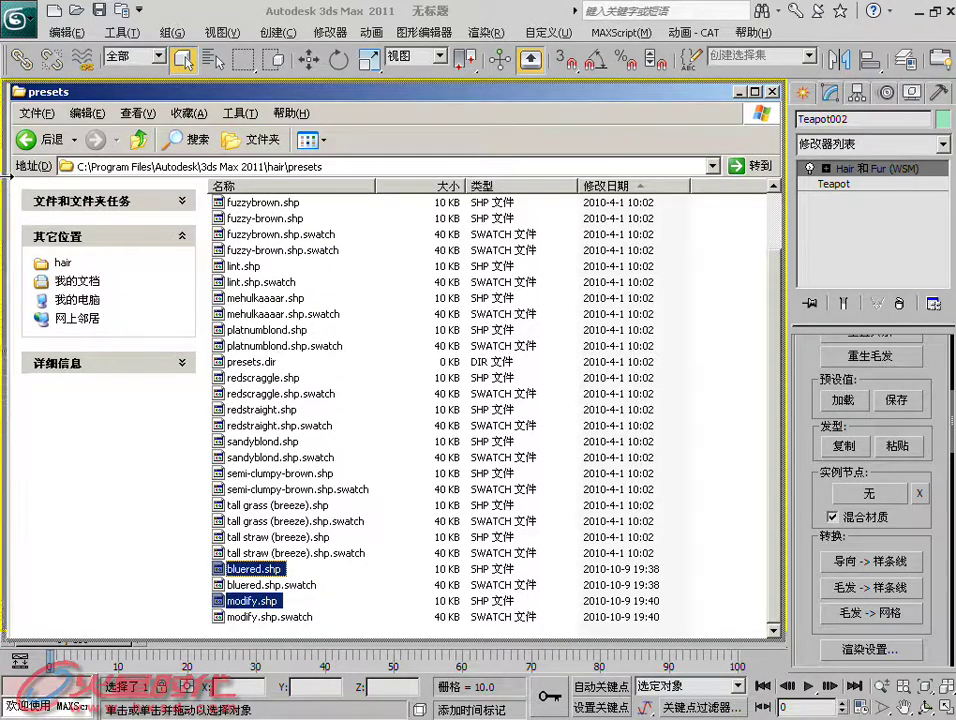